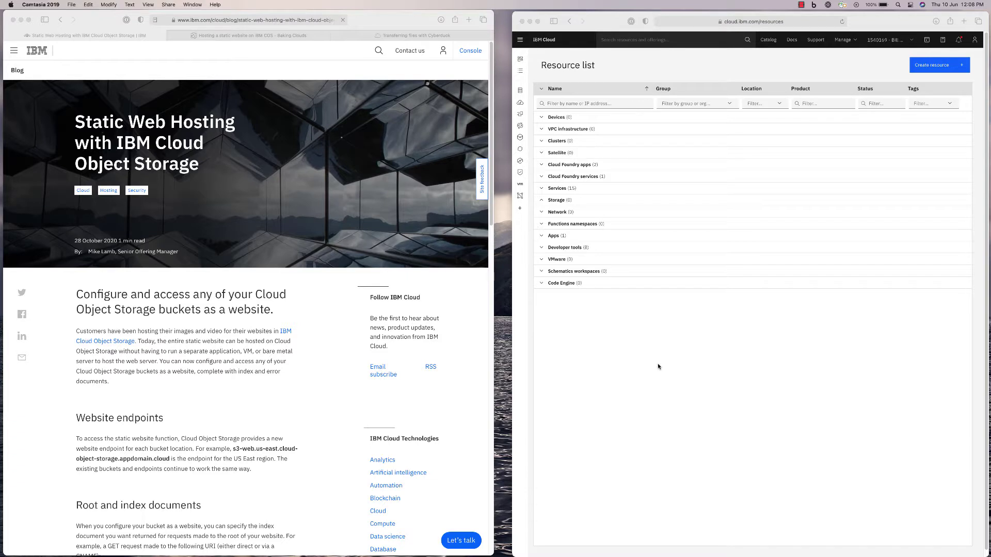
Review the IBM blog article on static web hosting, including its website endpoints, index and error documents, and redirect rules sections
click(238, 269)
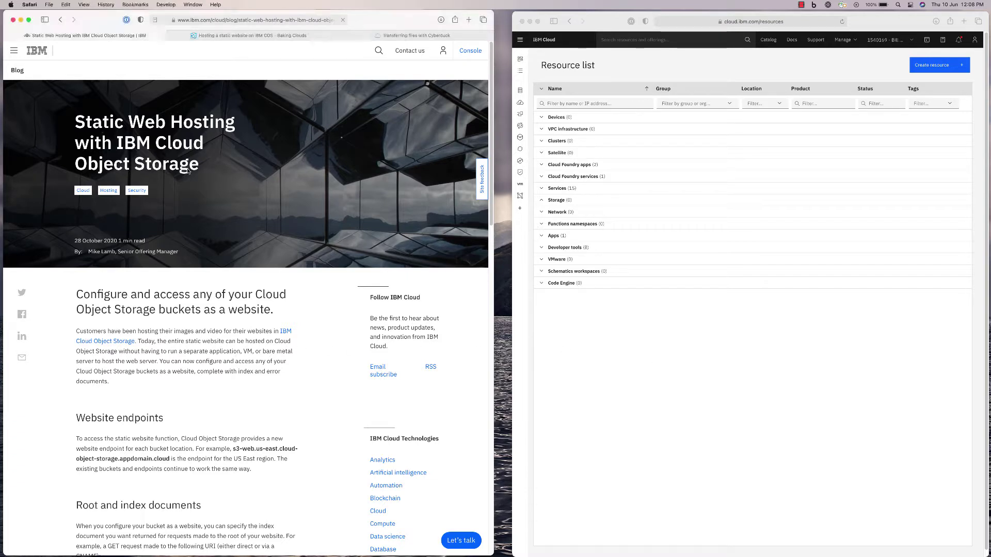
drag(198, 170, 77, 125)
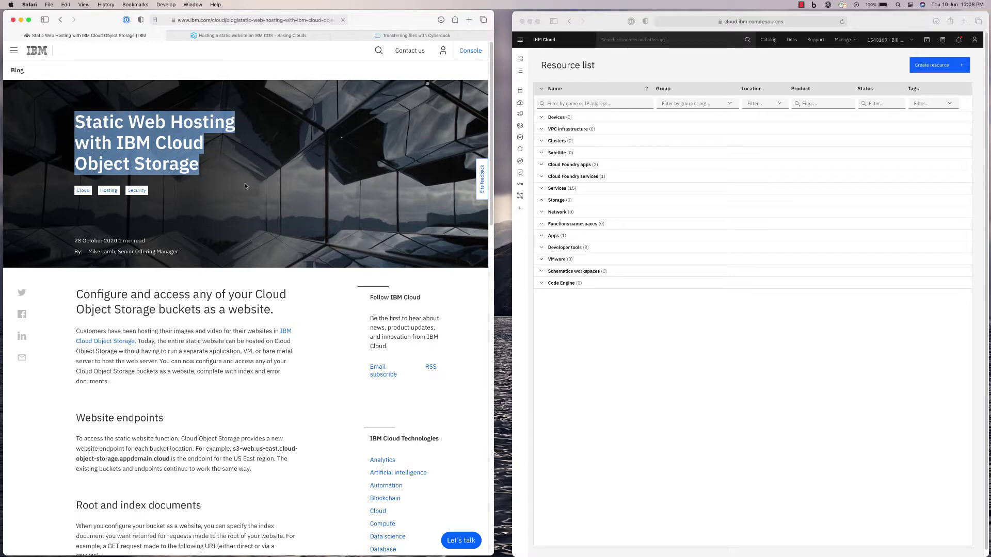
click(260, 310)
scroll(254, 343, down, 5)
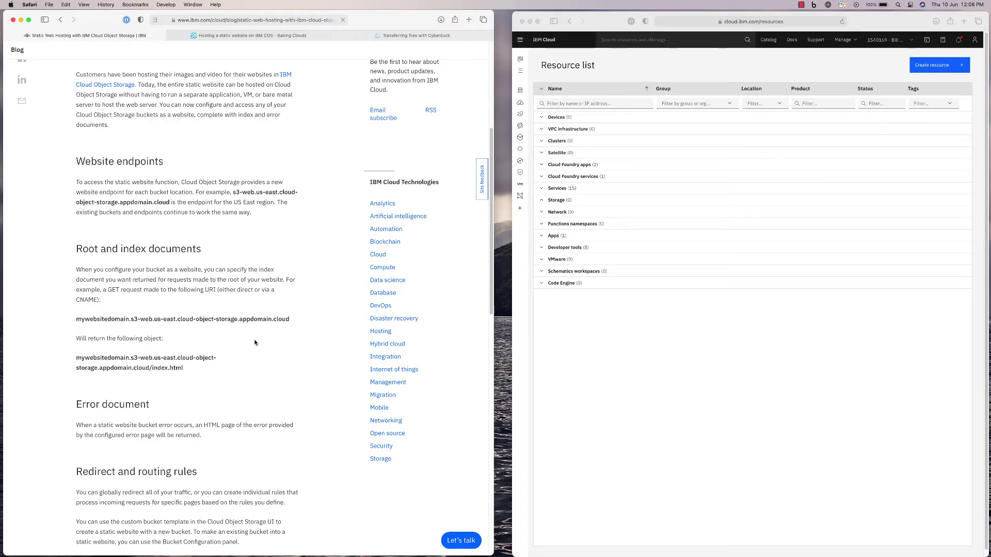
scroll(255, 343, down, 10)
scroll(254, 341, up, 8)
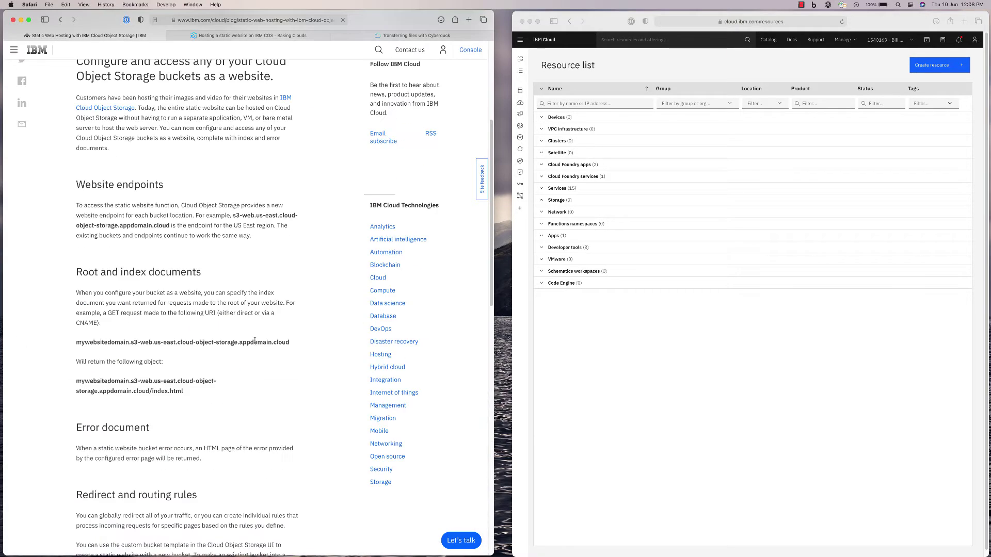
scroll(254, 340, up, 5)
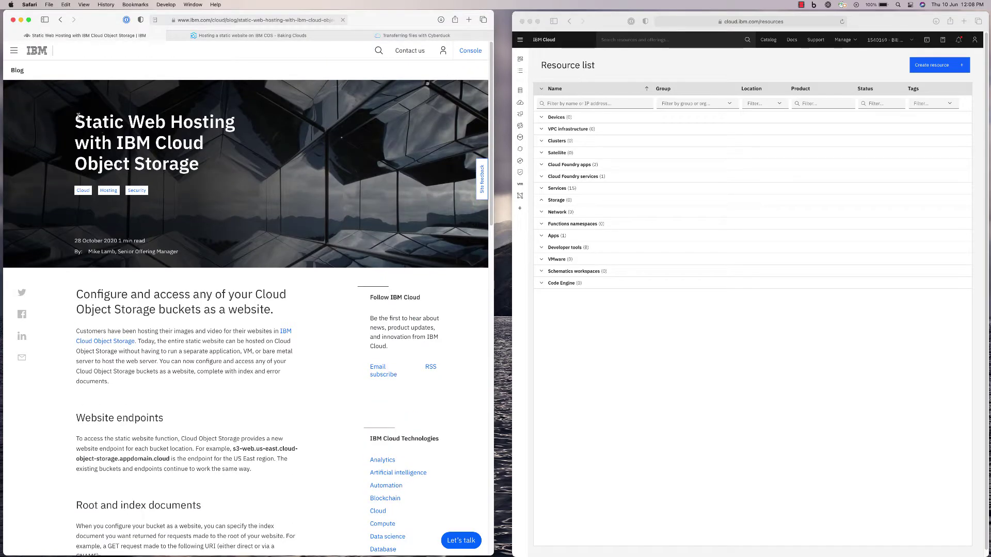
drag(77, 116, 199, 159)
click(199, 159)
Open the Baking Clouds guide on hosting a static website on IBM COS and review its prerequisites and sign-up section
click(259, 35)
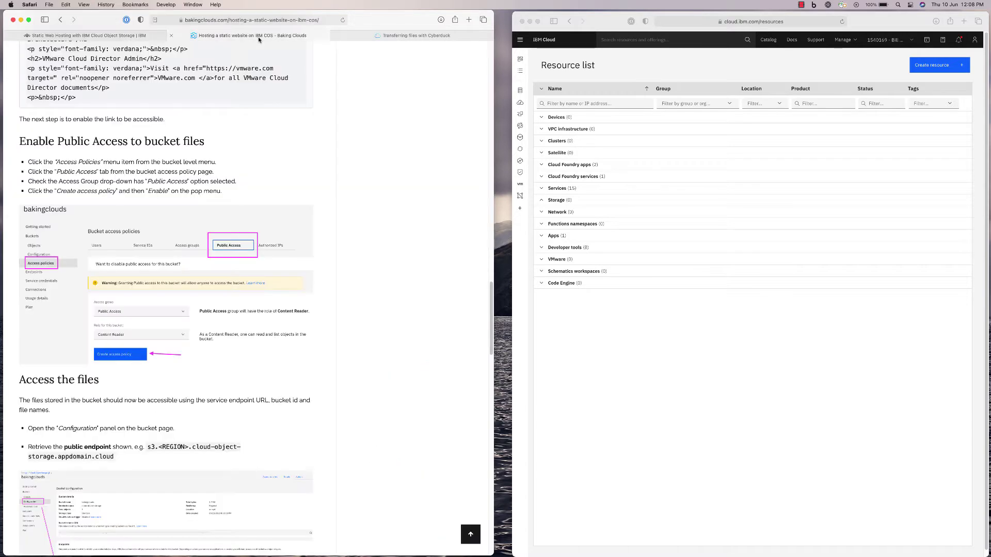
scroll(283, 213, up, 15)
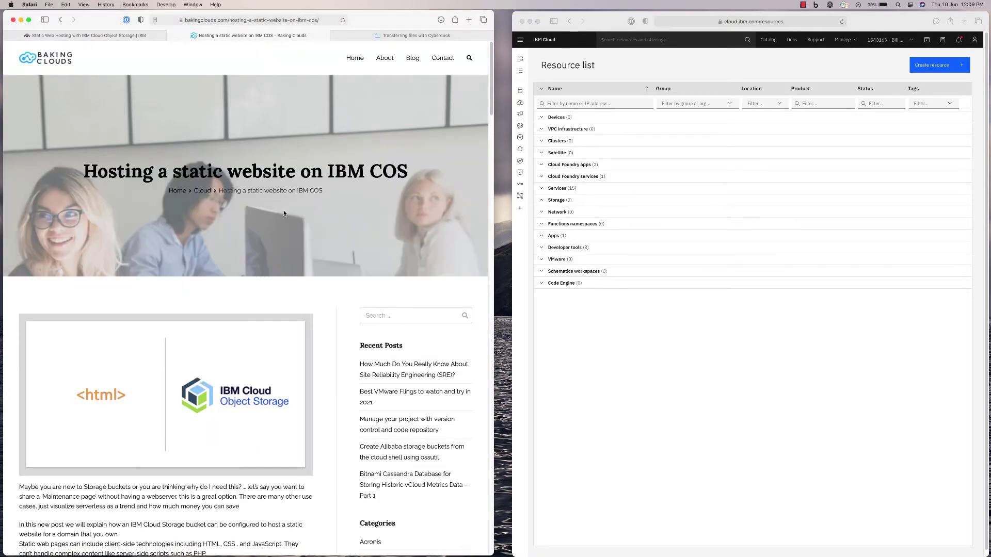
click(281, 19)
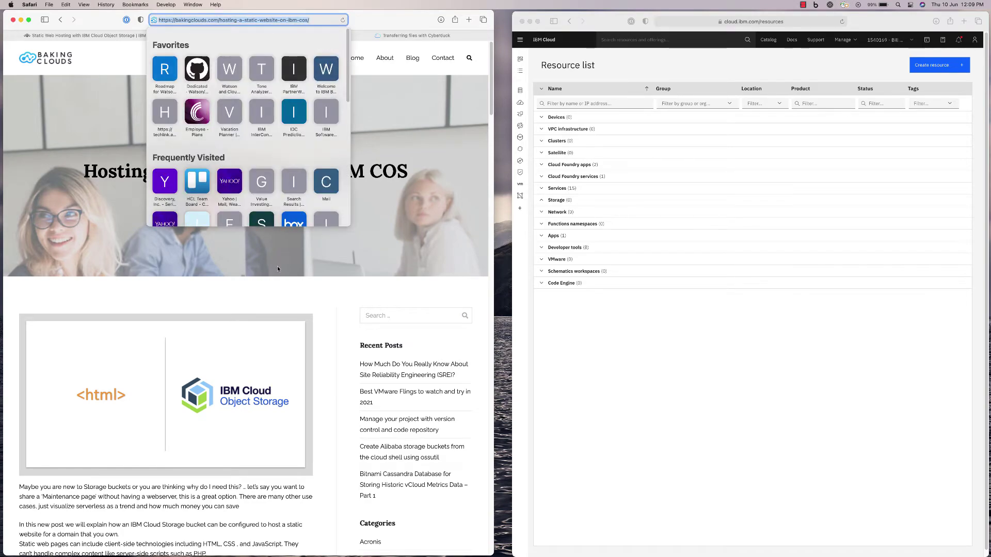
key(BackSpace)
click(303, 285)
scroll(312, 267, down, 10)
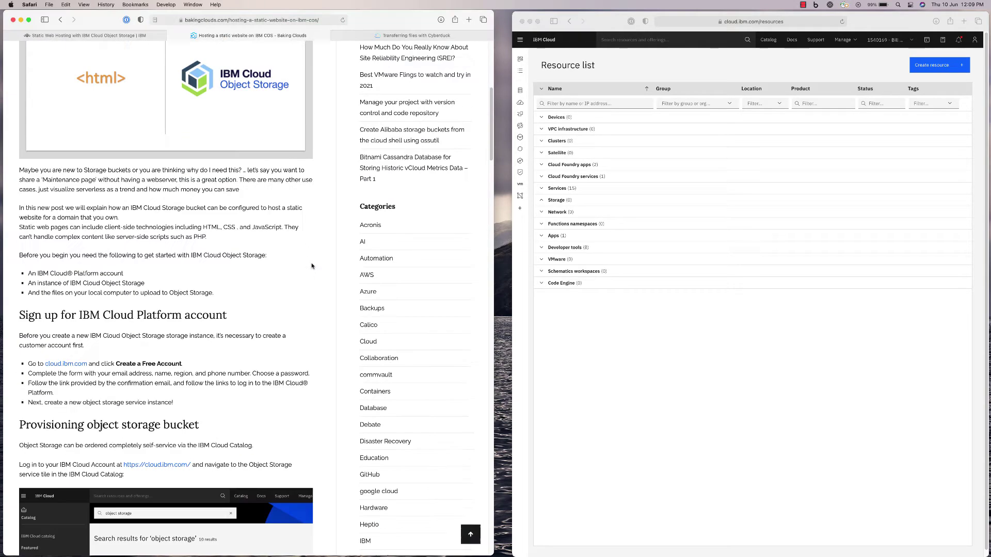
Go from the IBM Cloud resource list to the account's main dashboard
click(663, 389)
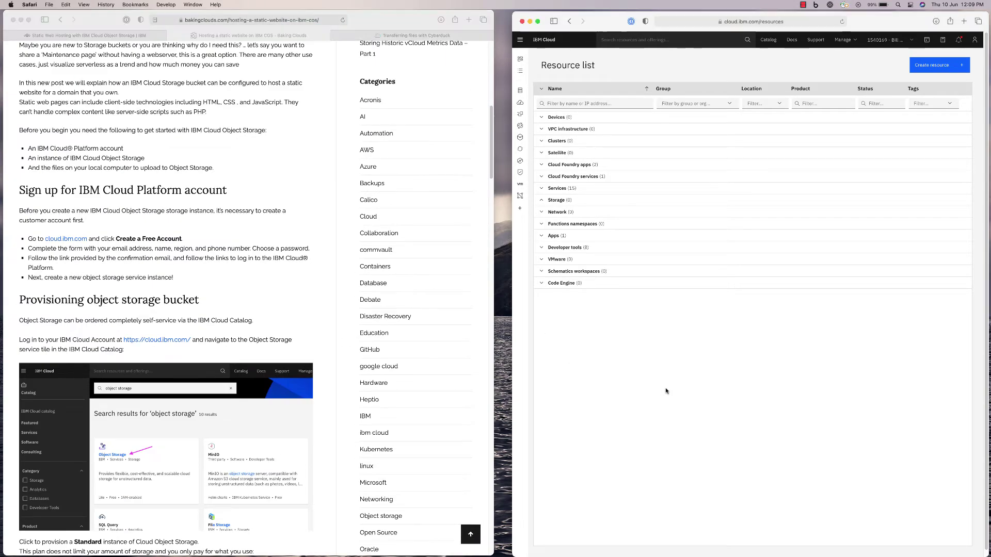
click(812, 19)
click(613, 78)
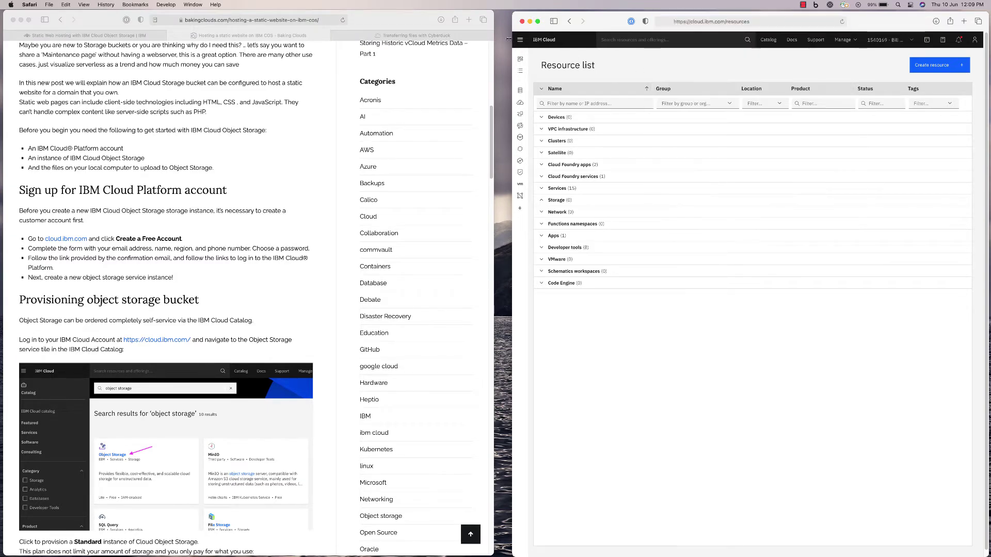
click(519, 40)
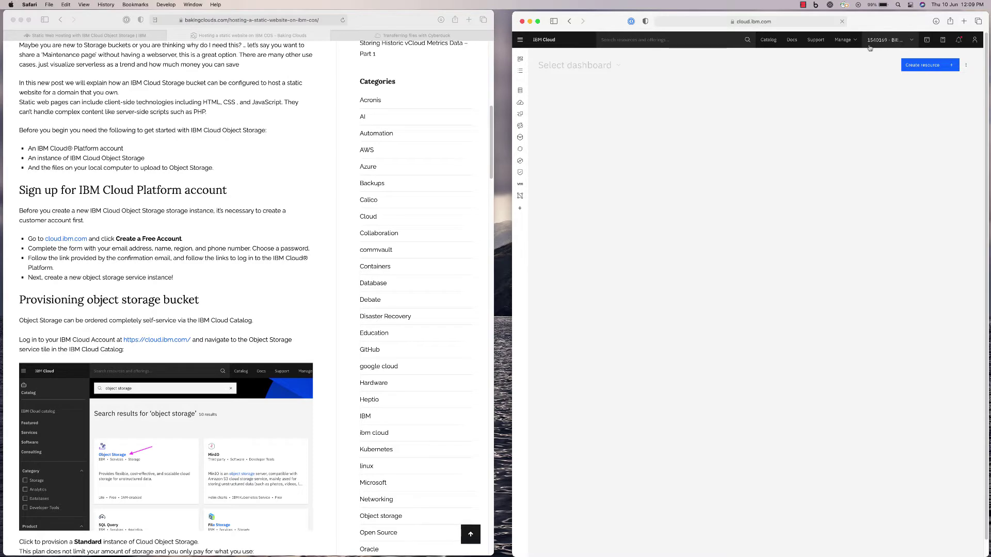
Follow the guide's provisioning section by searching the IBM Cloud catalog for "object" and opening the Object Storage service's creation page
click(205, 240)
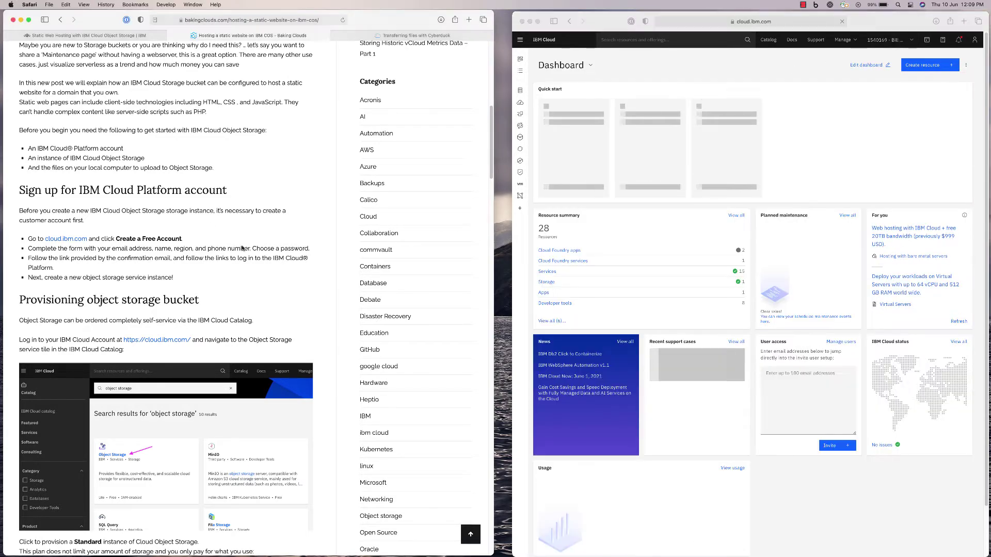
scroll(205, 240, down, 4)
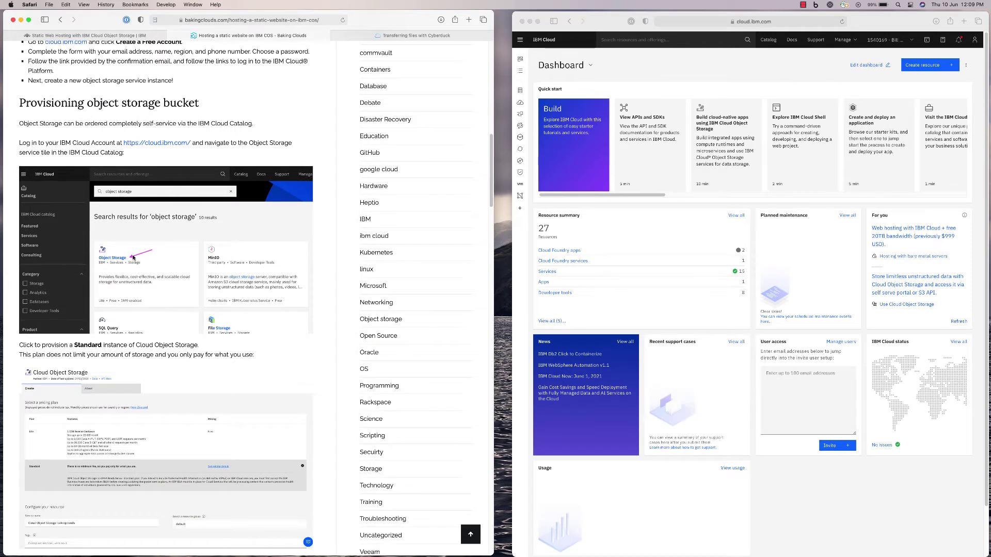
click(925, 65)
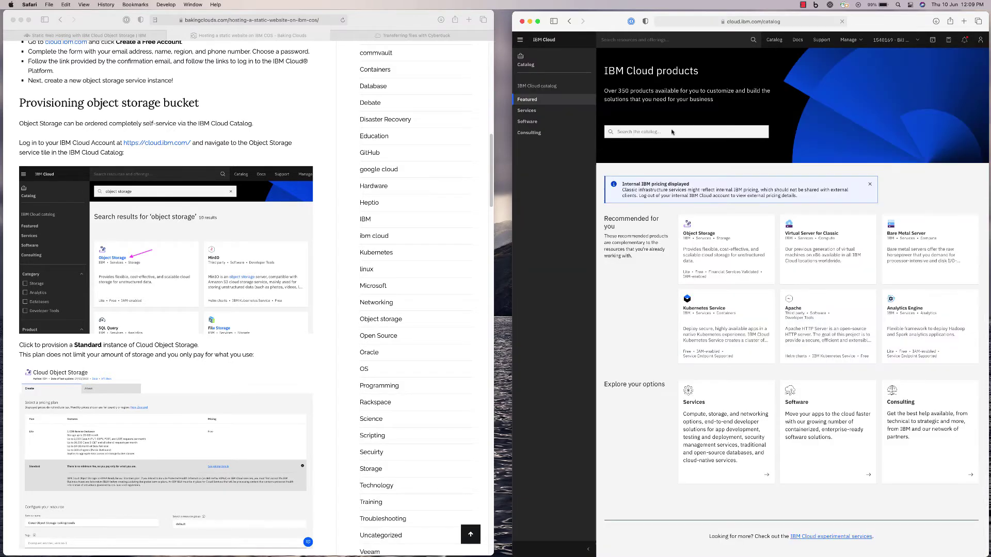
click(626, 132)
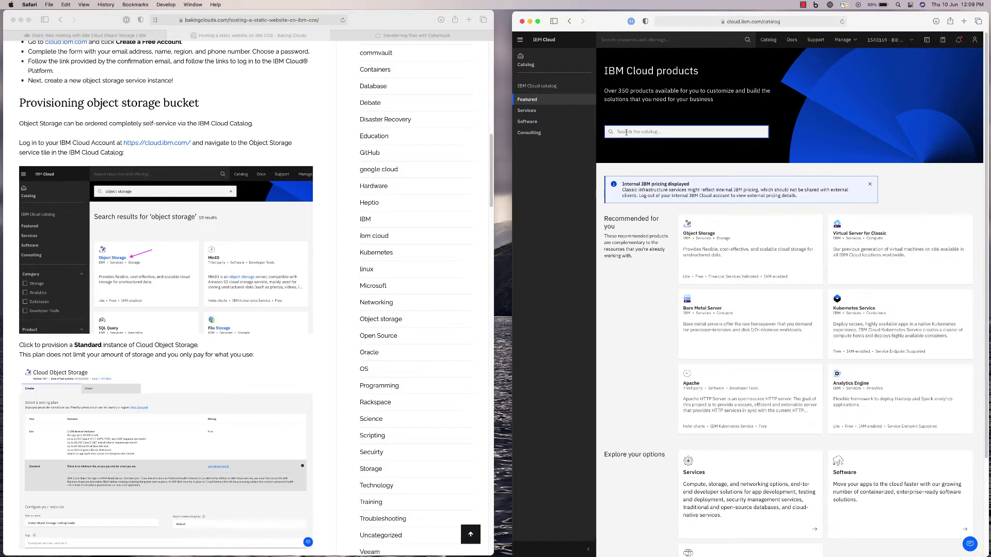
text(object)
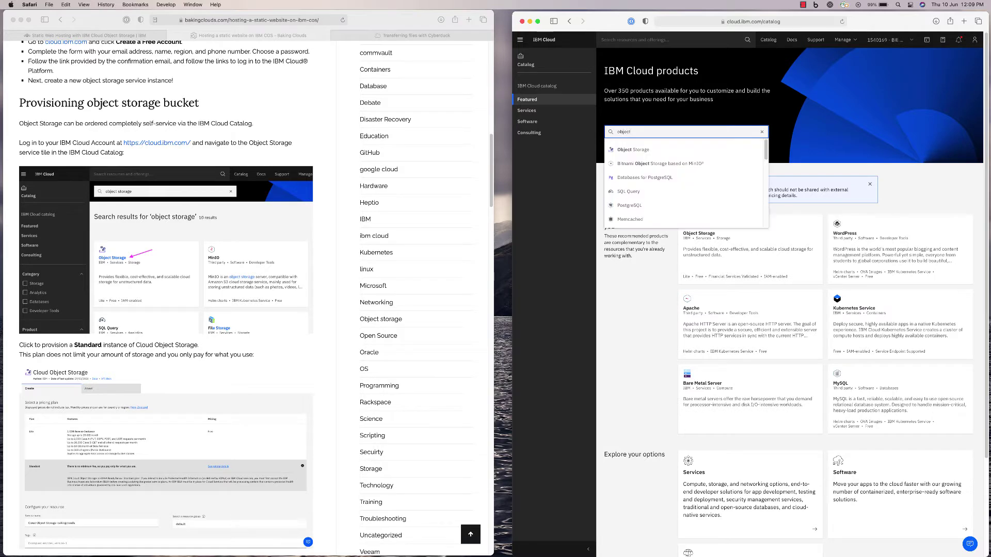
click(671, 152)
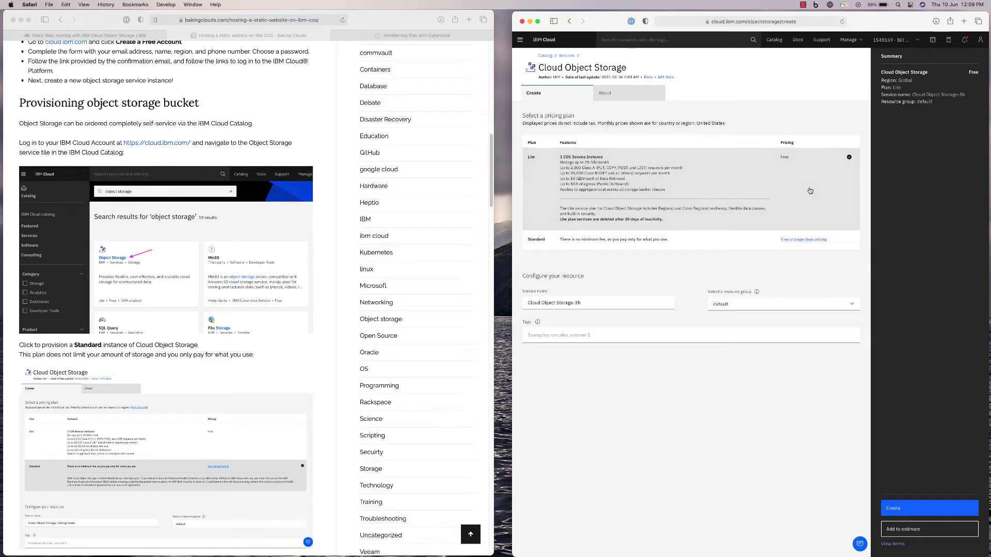
Create a Lite-plan Cloud Object Storage instance with the owner's short name as the service name suffix, and consult the guide's bucket instructions
click(593, 303)
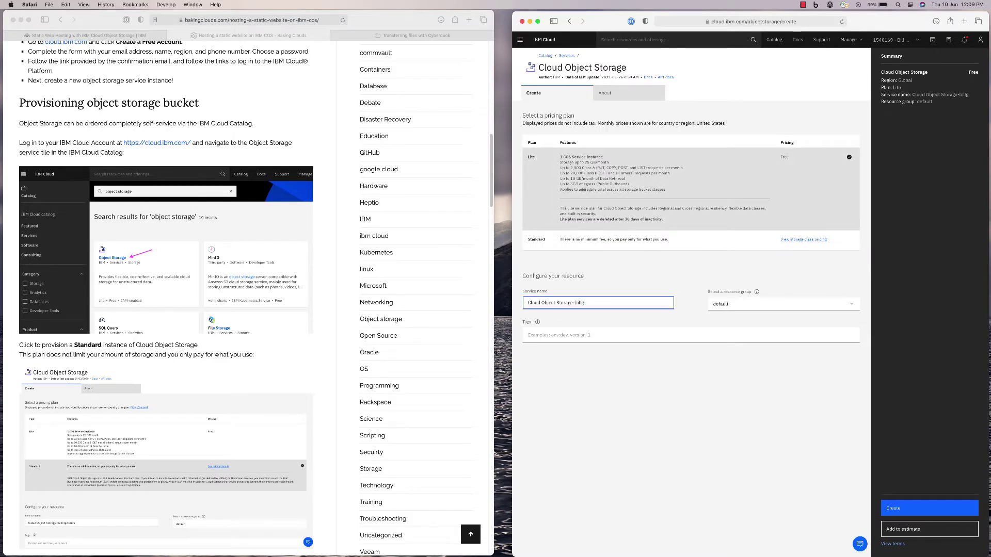
click(917, 508)
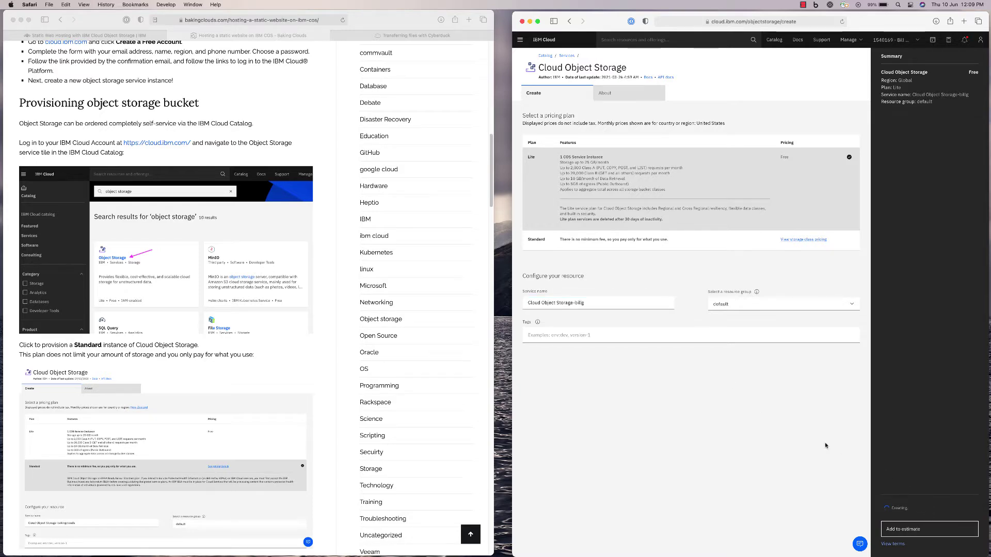
click(246, 352)
scroll(245, 352, down, 10)
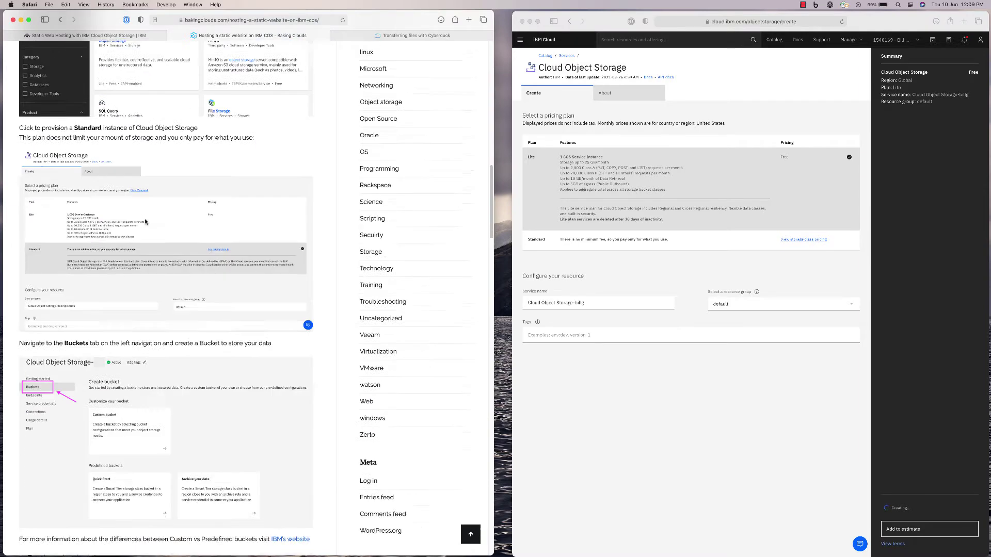
scroll(149, 223, down, 3)
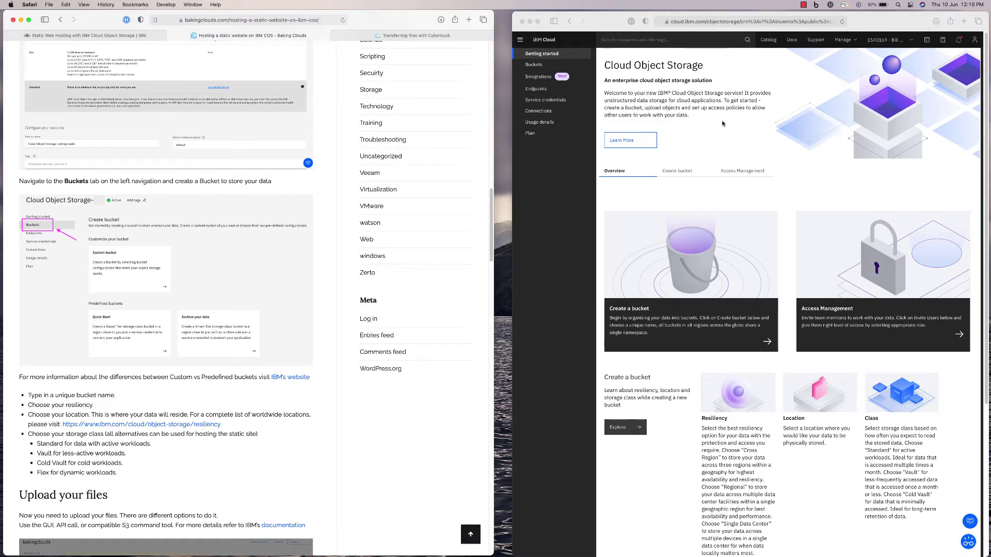
Open the new storage instance's buckets and start creating a custom bucket instead of a predefined one
click(533, 66)
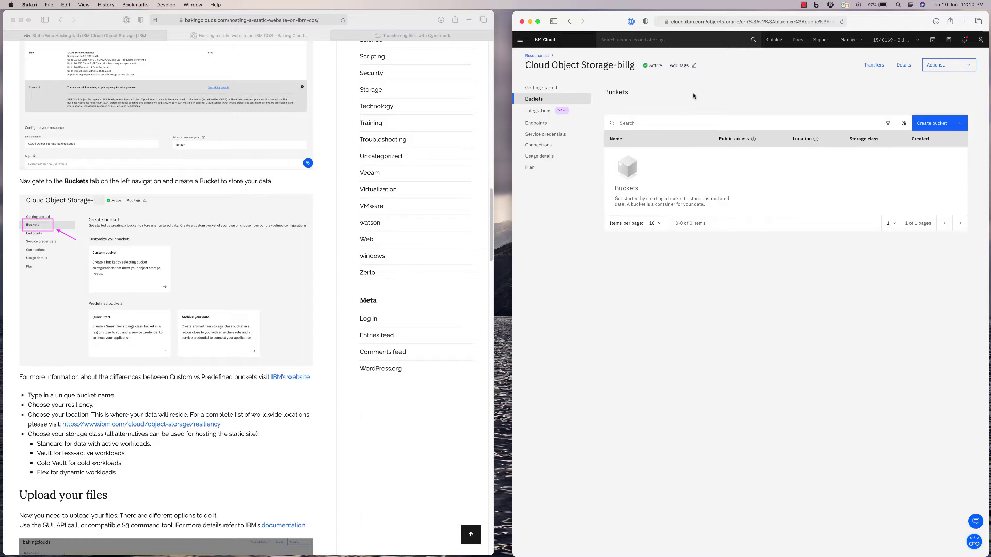
scroll(291, 281, down, 1)
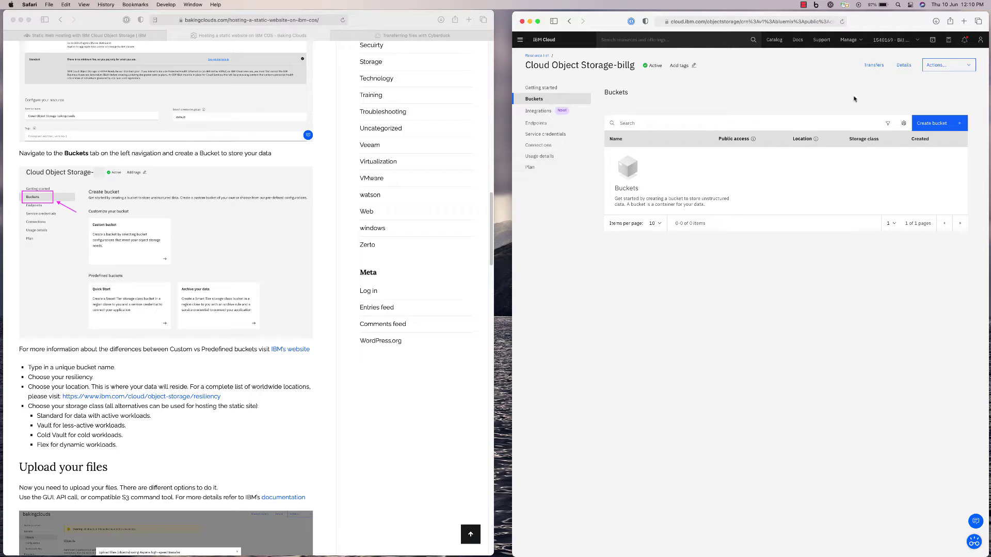
click(953, 124)
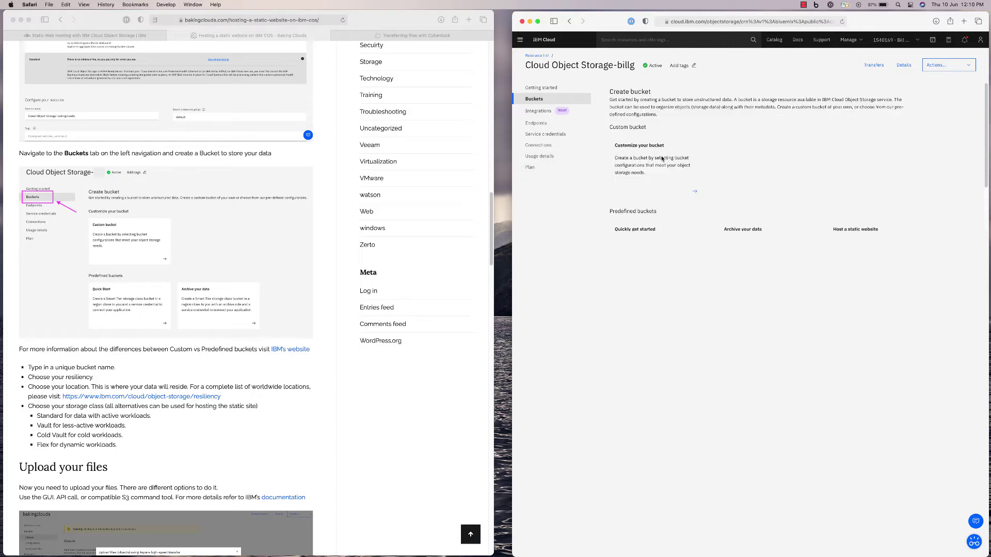
scroll(755, 219, down, 2)
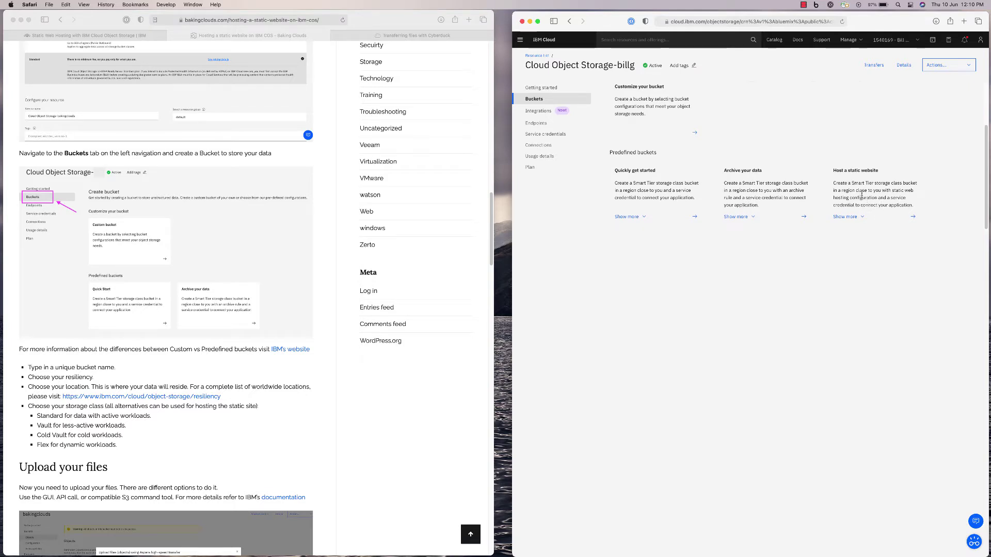
scroll(847, 192, up, 2)
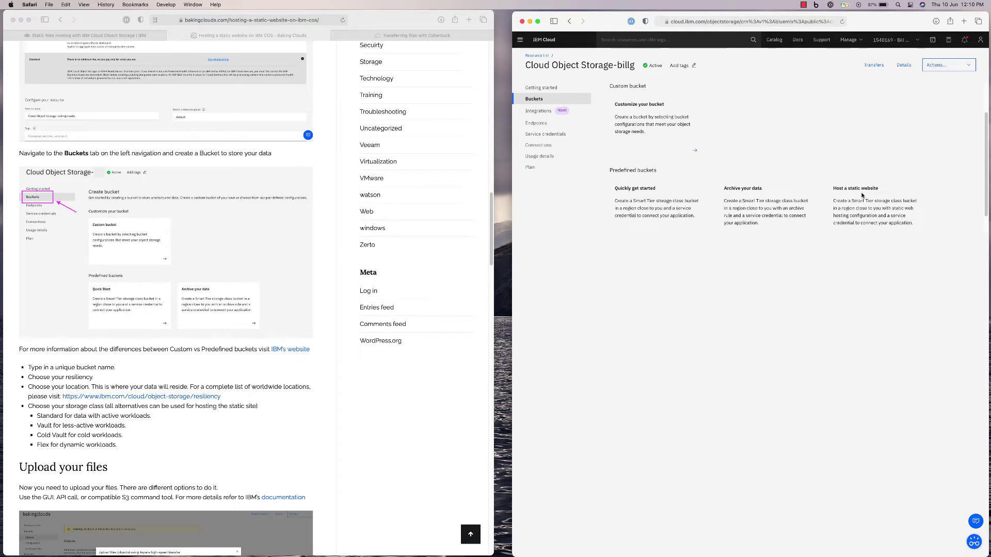
click(694, 188)
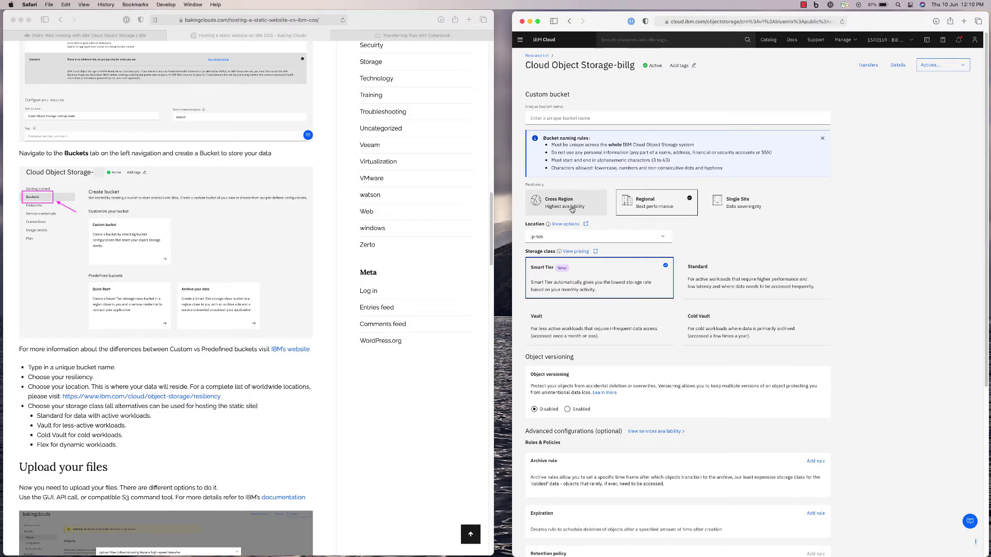
Set the custom bucket's resiliency to Single Site and name it with the owner's name followed by "-cos-static-website-demo"
click(762, 208)
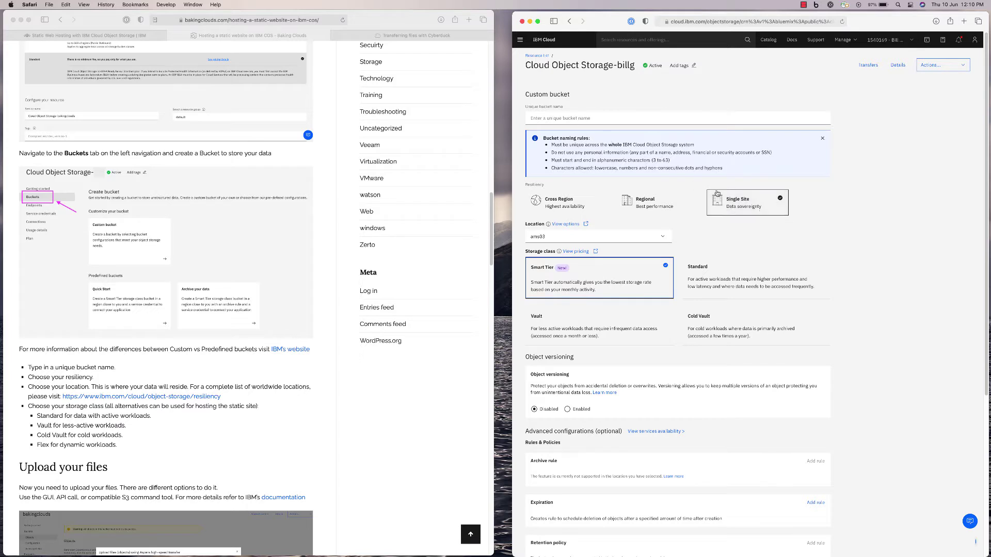
click(617, 118)
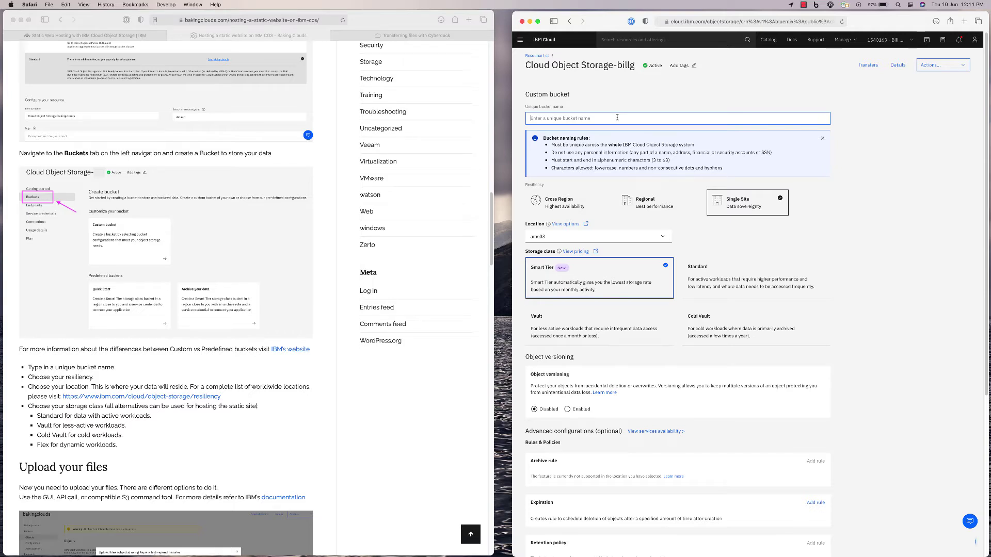
text(billgriffith-cos-static-)
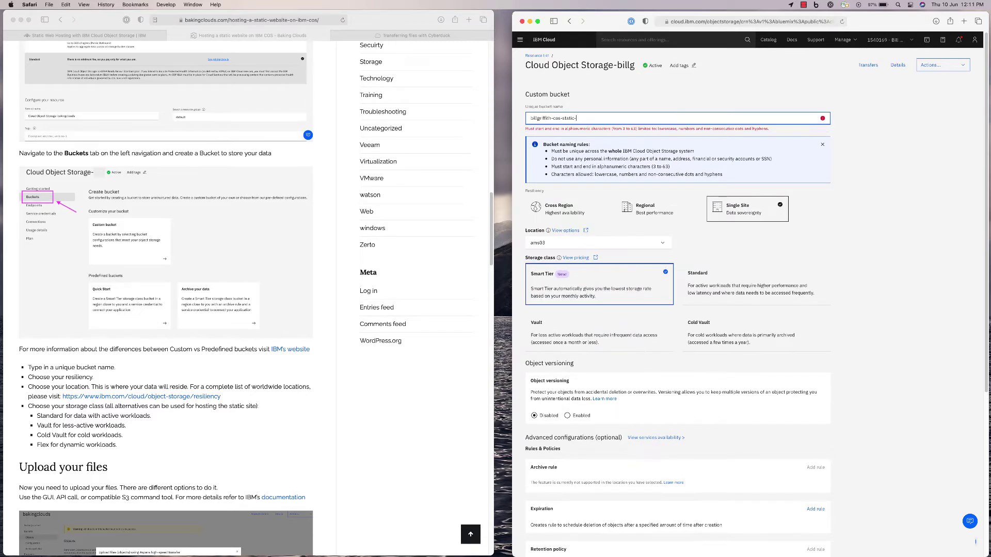
text(website)
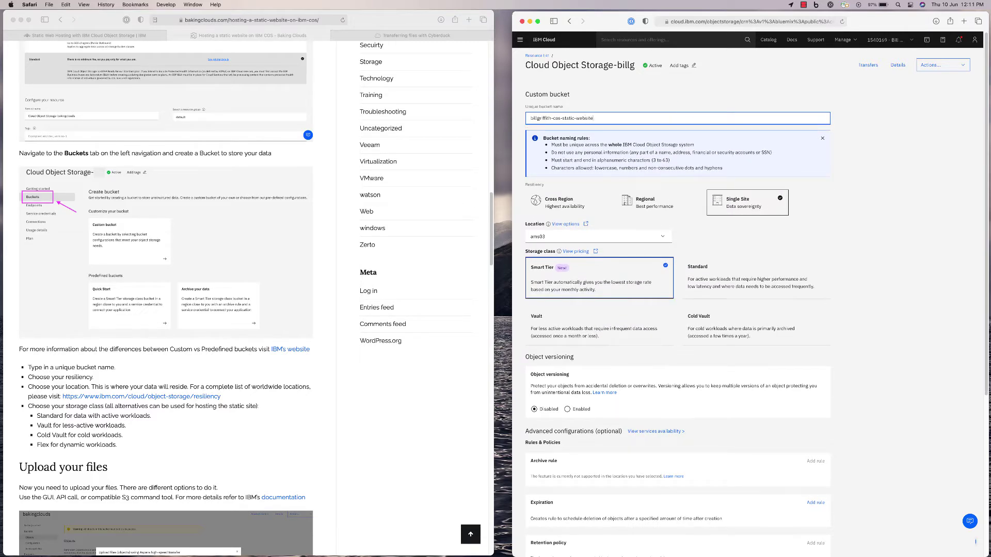
text(-demo)
click(932, 237)
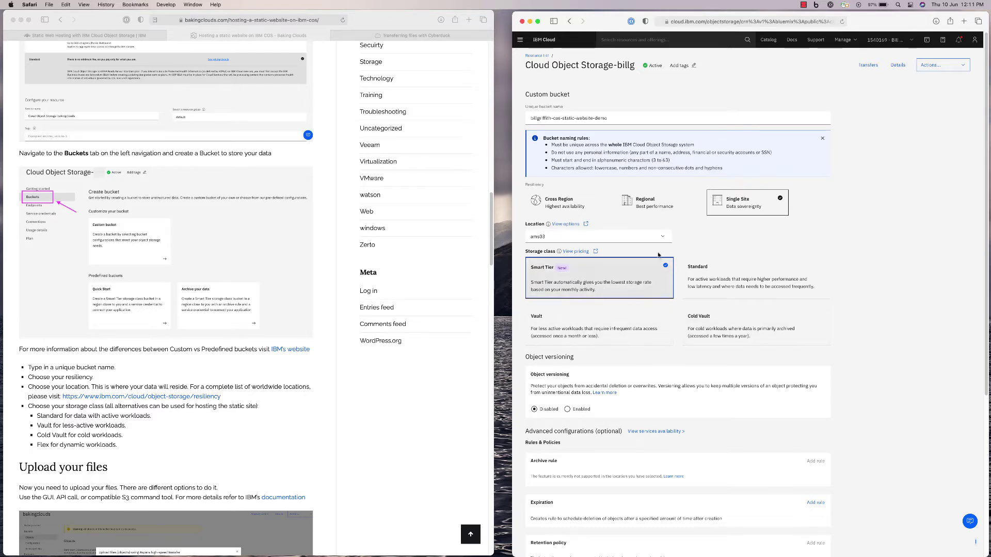
Set the custom bucket's location to sng01
click(639, 239)
scroll(614, 265, down, 5)
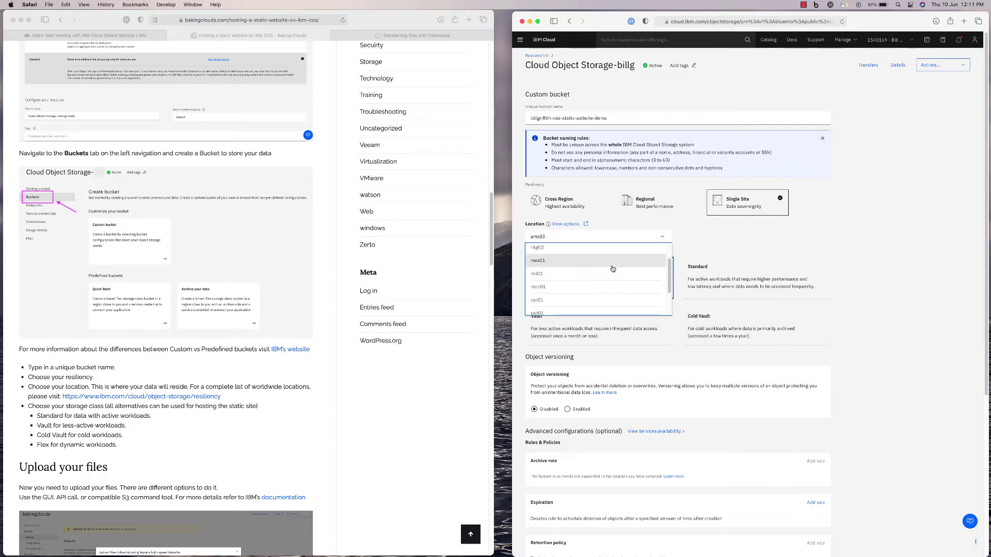
scroll(613, 269, down, 3)
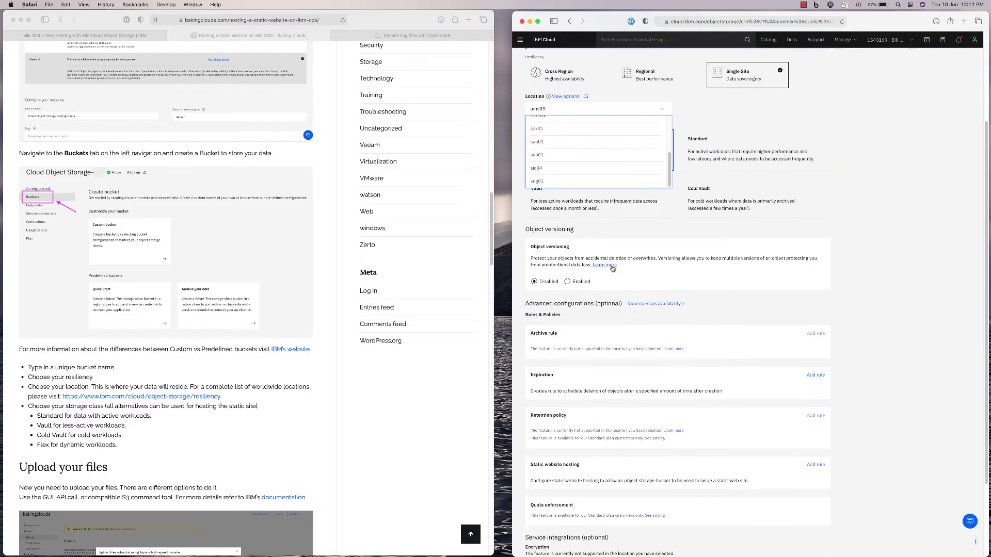
click(538, 182)
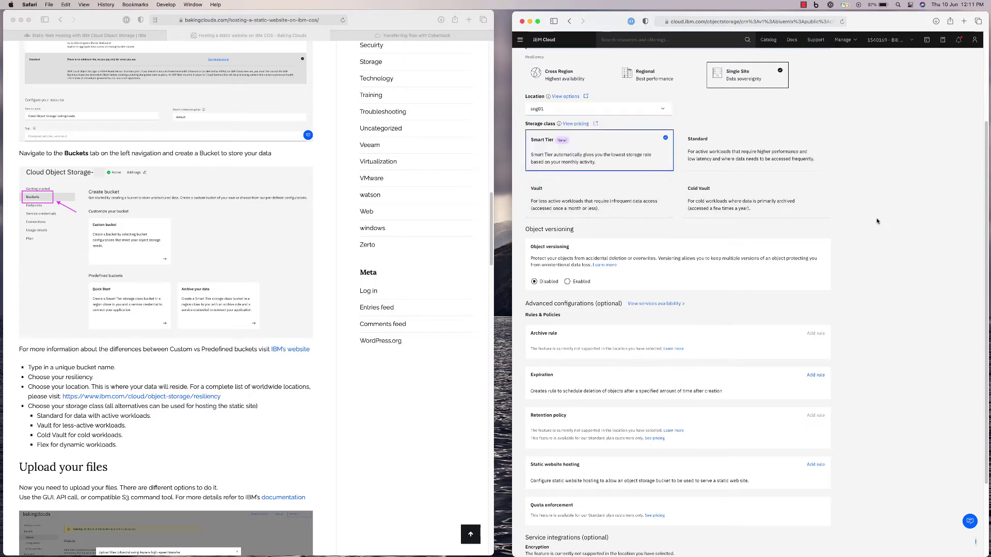
Add a static website hosting rule with public access on, index.html as index document and error.html as error document, and save it
scroll(878, 221, down, 2)
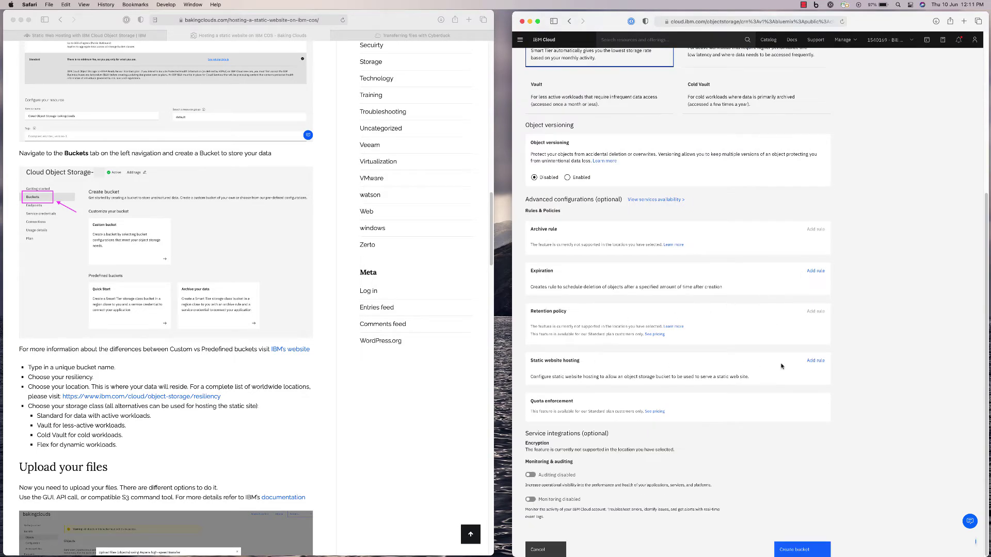
click(816, 360)
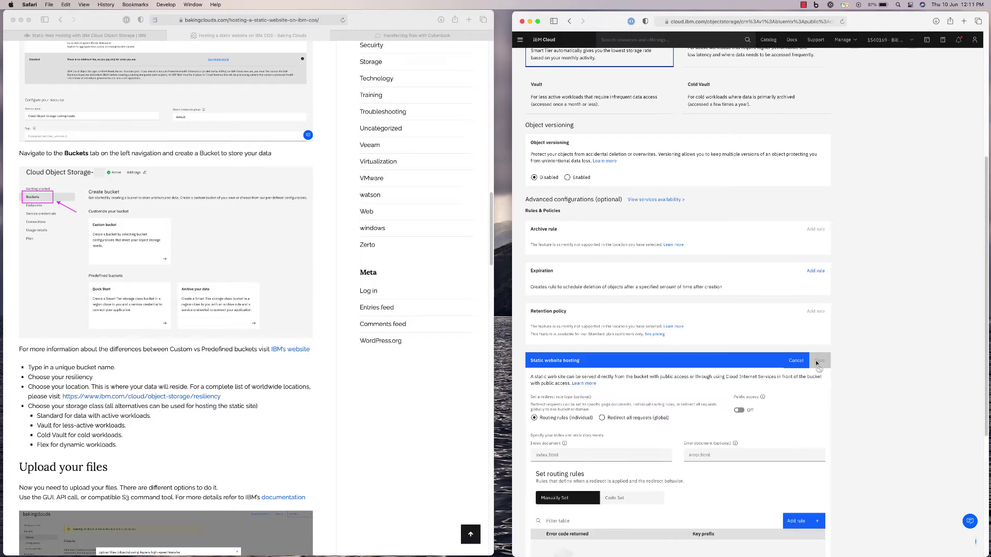
click(748, 412)
click(852, 320)
scroll(857, 321, down, 3)
click(567, 320)
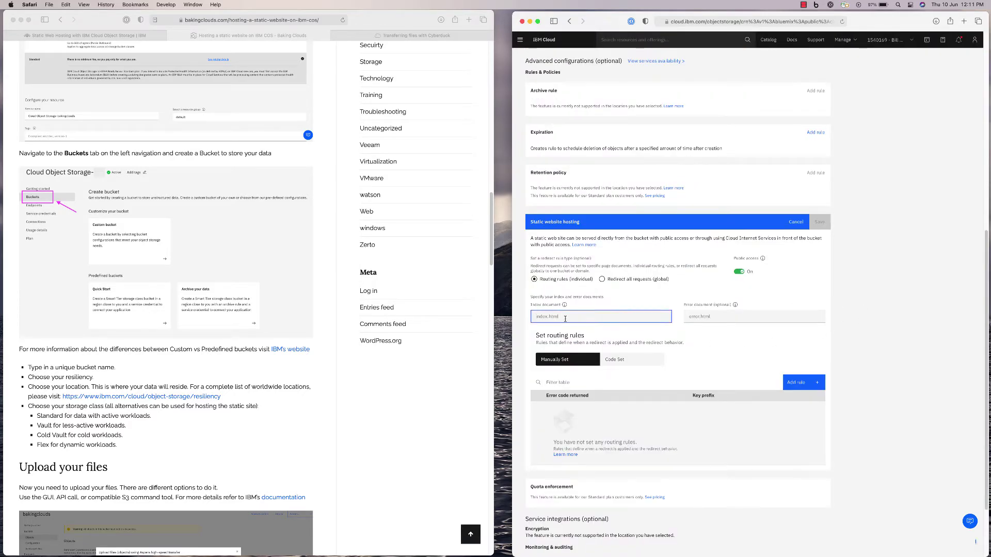
text(index.html)
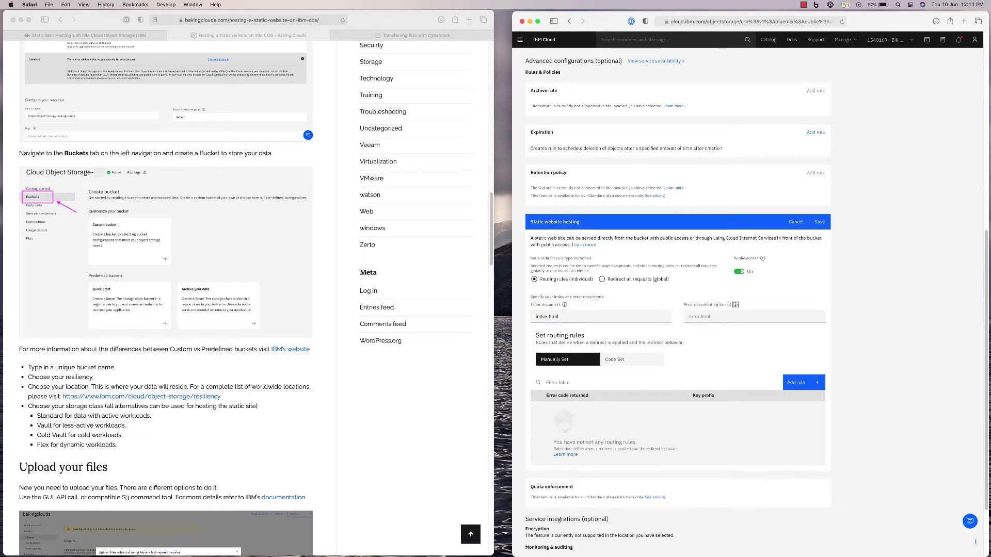
click(754, 317)
text(error.html)
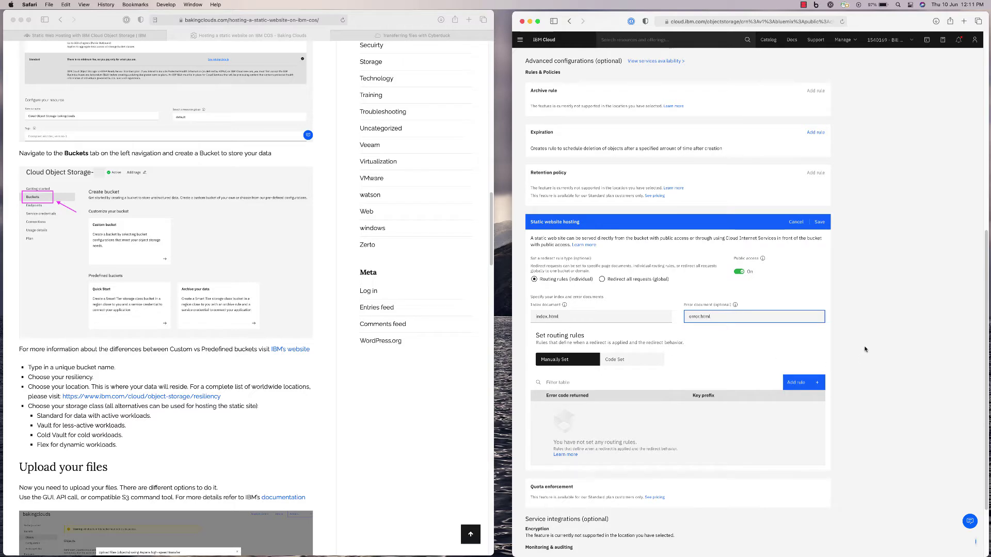
click(820, 223)
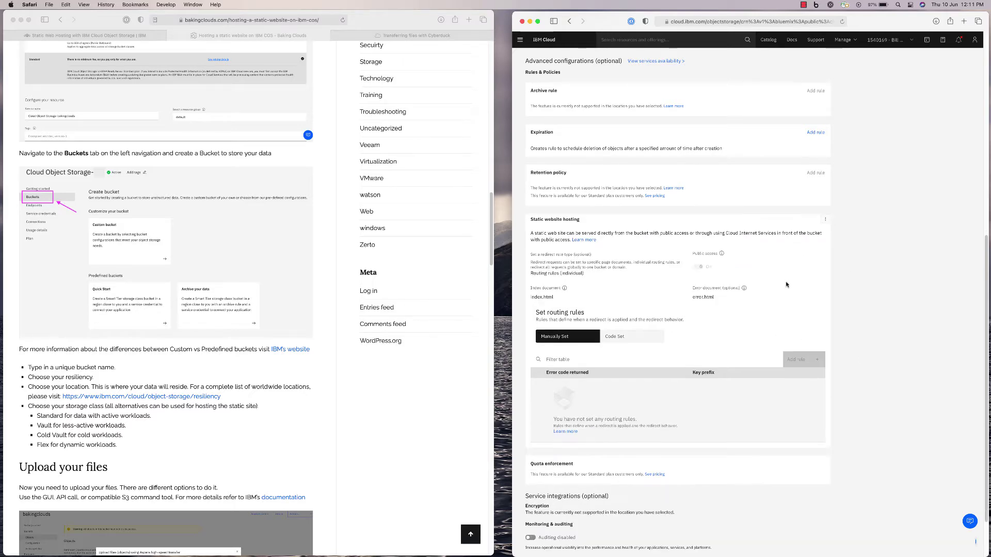
Create the bucket, consult the guide's file upload section meanwhile, and dismiss the error dialog
scroll(731, 297, down, 3)
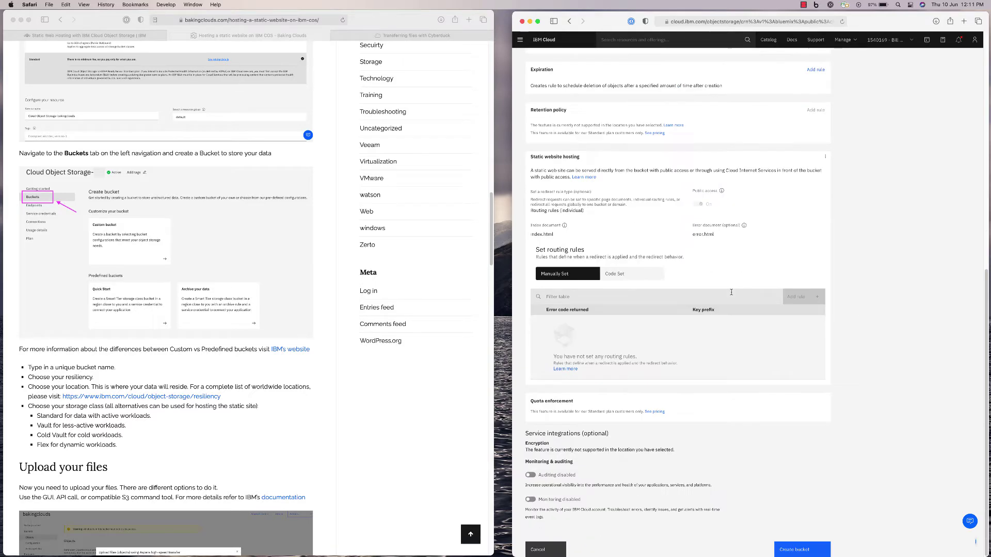
click(802, 550)
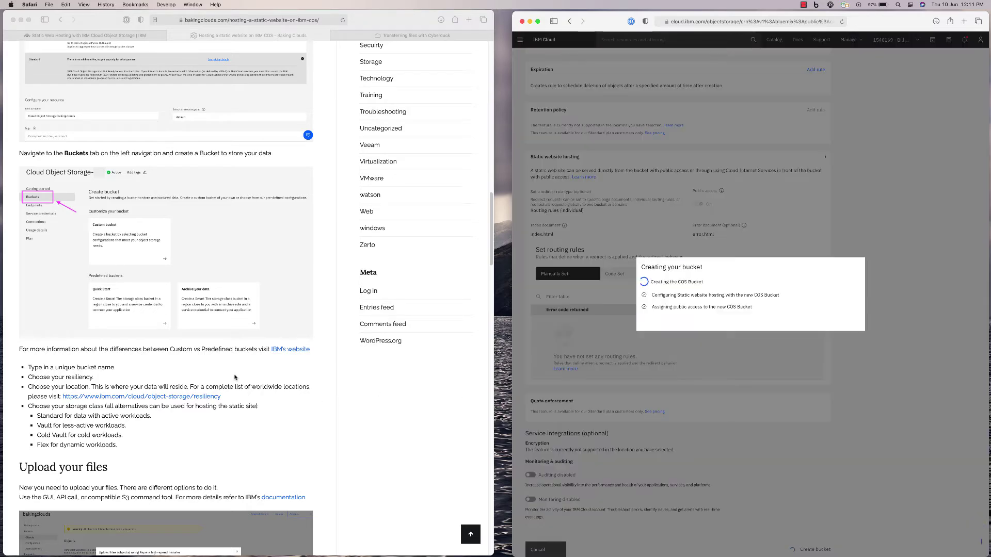
click(239, 377)
scroll(238, 377, down, 5)
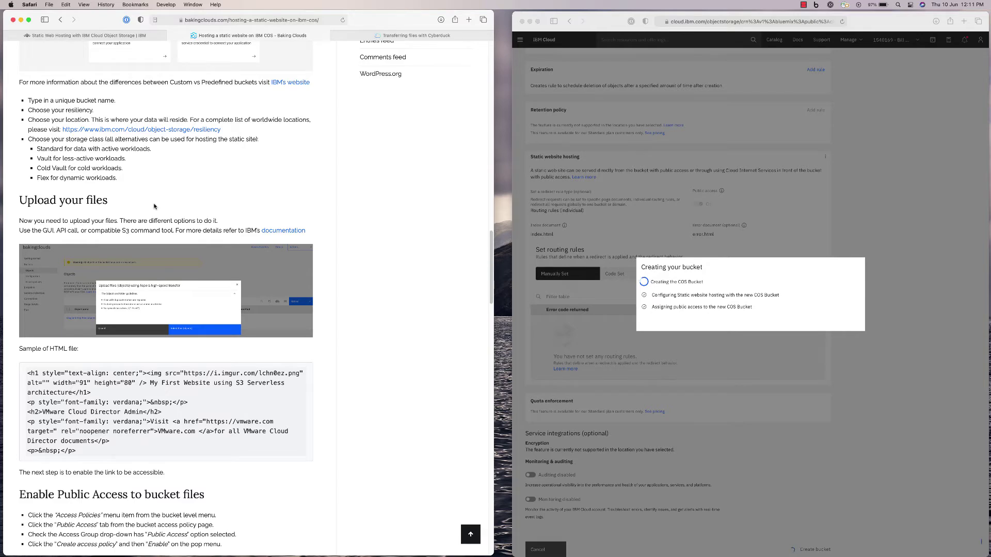
scroll(155, 207, down, 2)
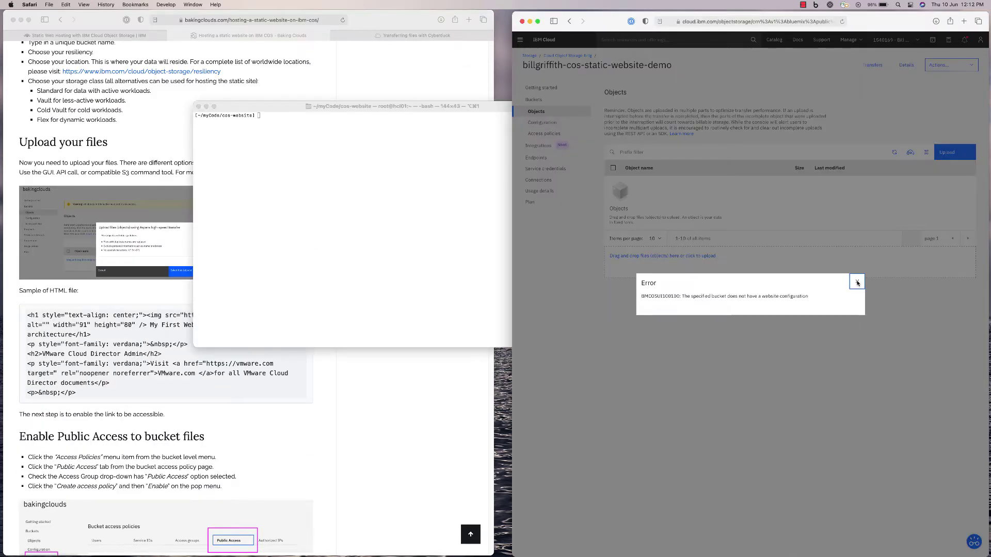
click(858, 283)
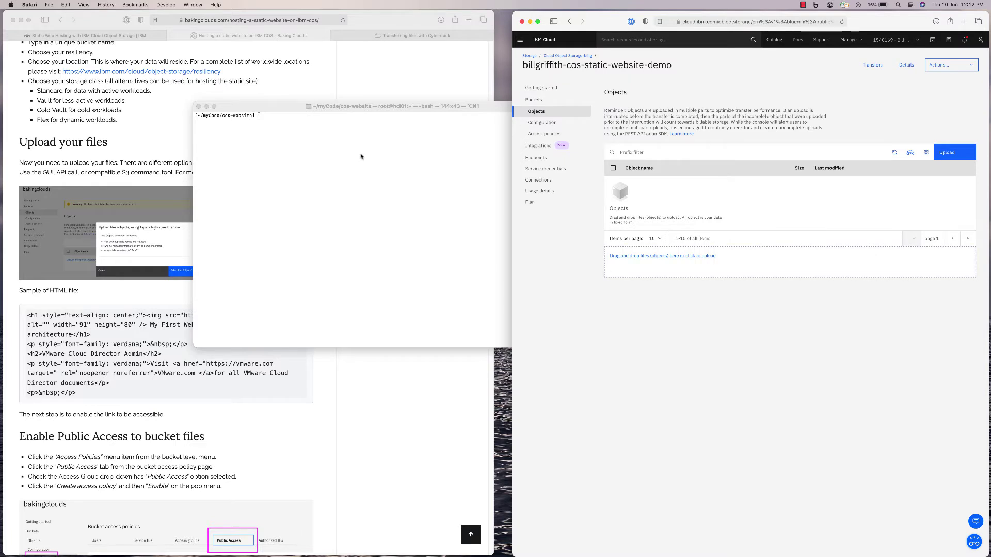
Switch to Terminal, list the cos-website folder, and print the contents of index.html, error.html and apage.html
click(370, 184)
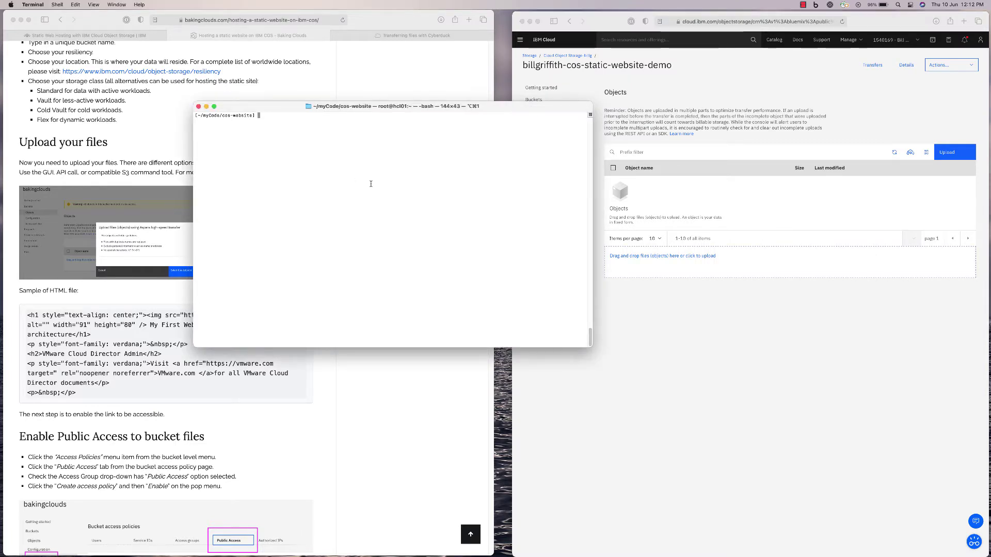
text(cat )
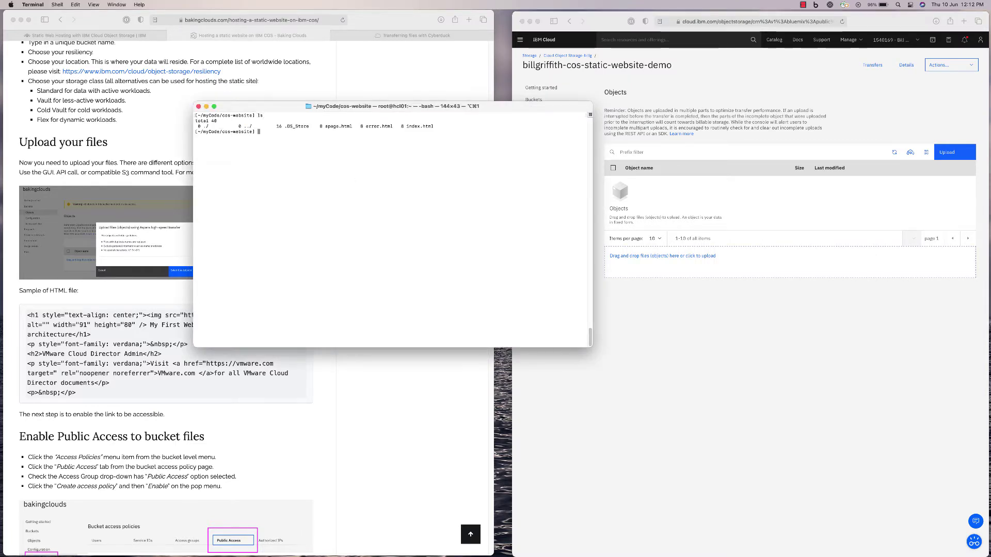
text(index.html)
key(Return)
text(cat error.html)
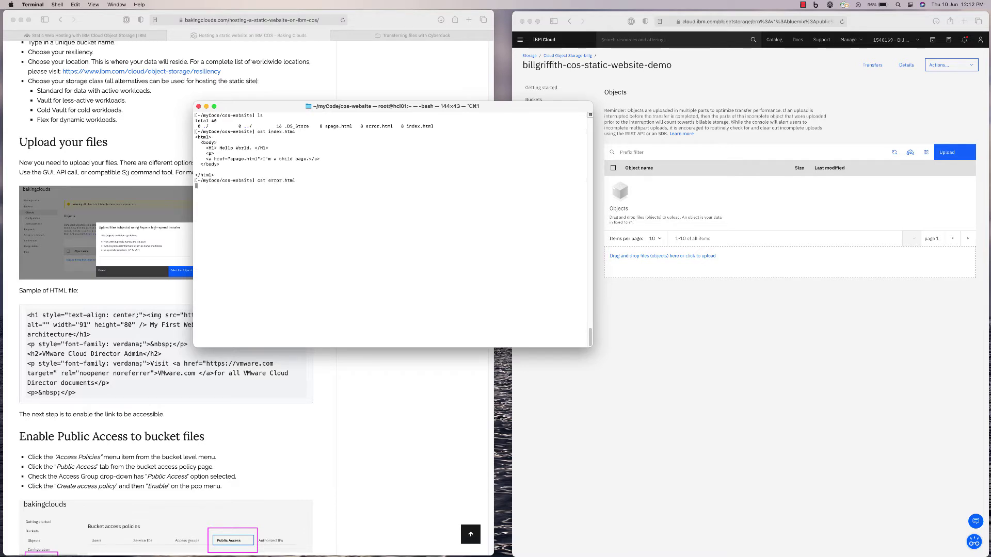
key(Return)
text(cat a)
key(Tab)
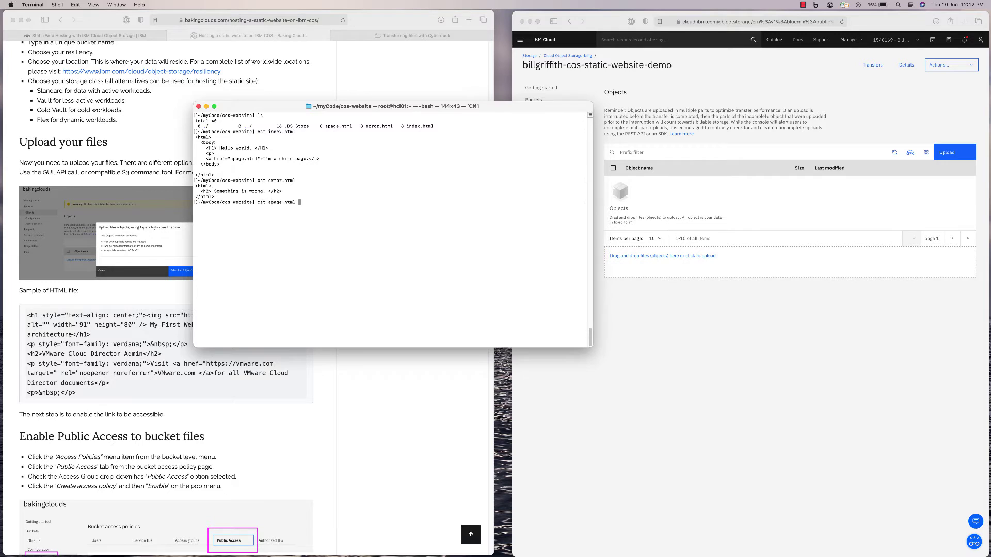
key(Return)
Examine the index page's markup, its link to apage.html and the error page's markup, and put the terminal window away
drag(214, 175, 195, 139)
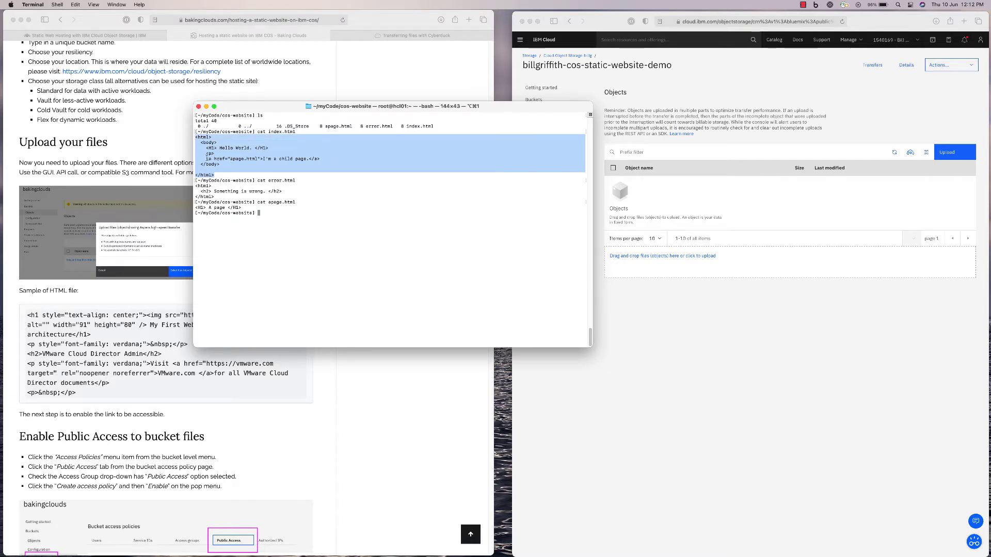
drag(206, 159, 320, 159)
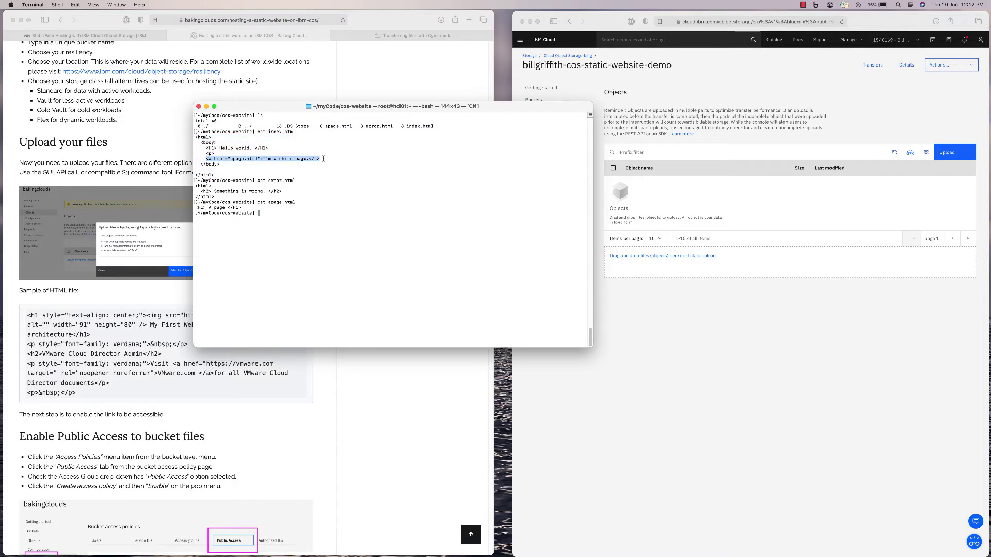
double_click(236, 159)
drag(222, 198, 189, 186)
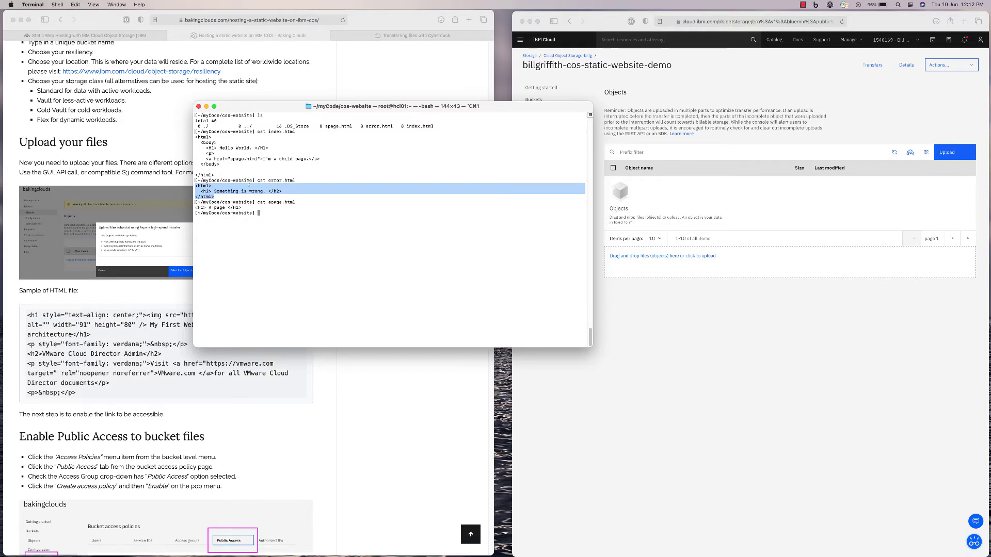
drag(507, 112, 910, 212)
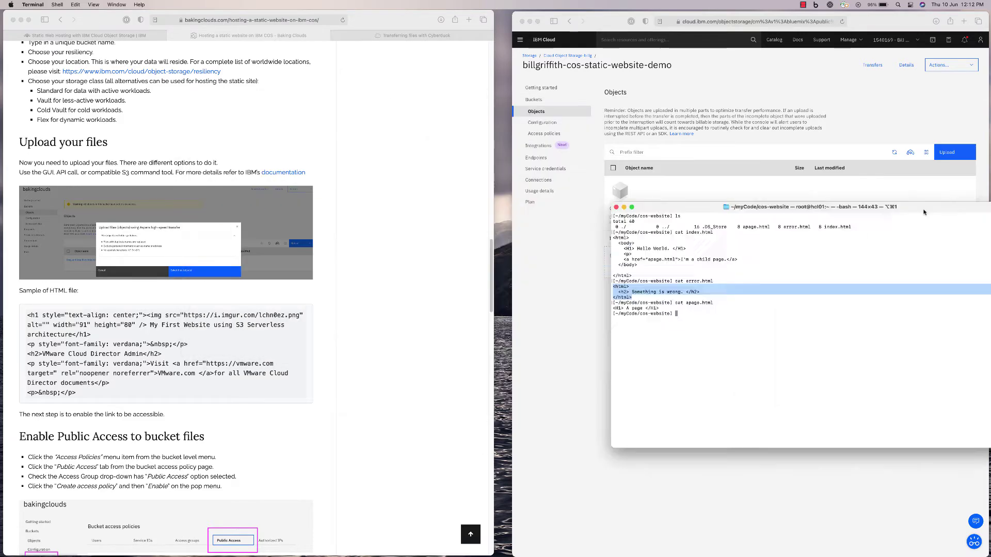
key(super+m)
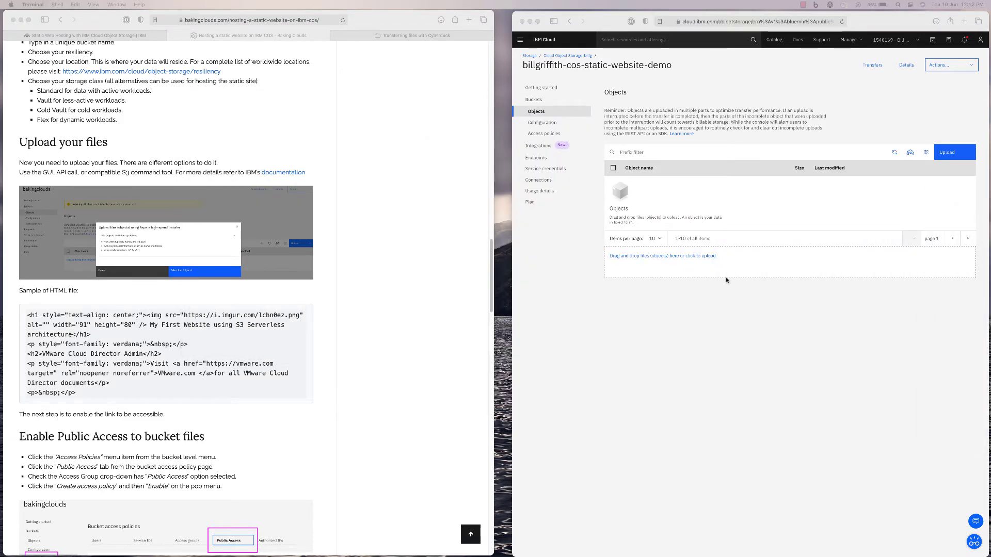
Upload error.html and index.html from the cos-website folder to the bucket, and close the transfers overview
click(727, 281)
click(669, 261)
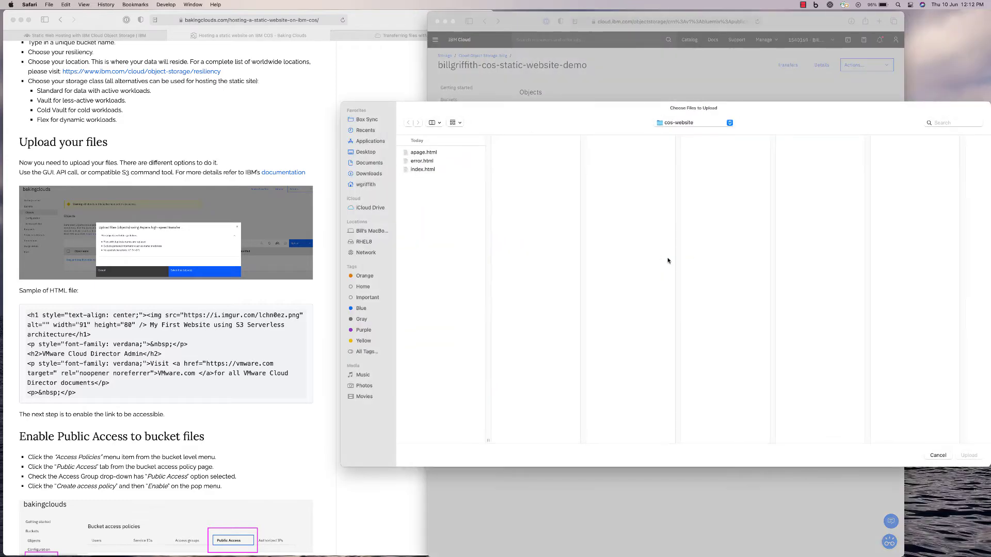
click(423, 170)
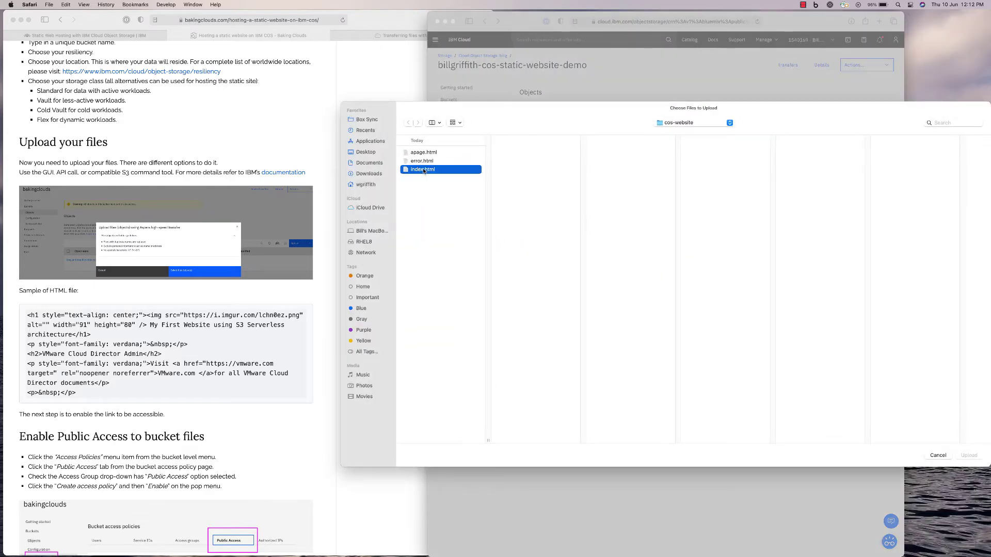
shift+click(422, 163)
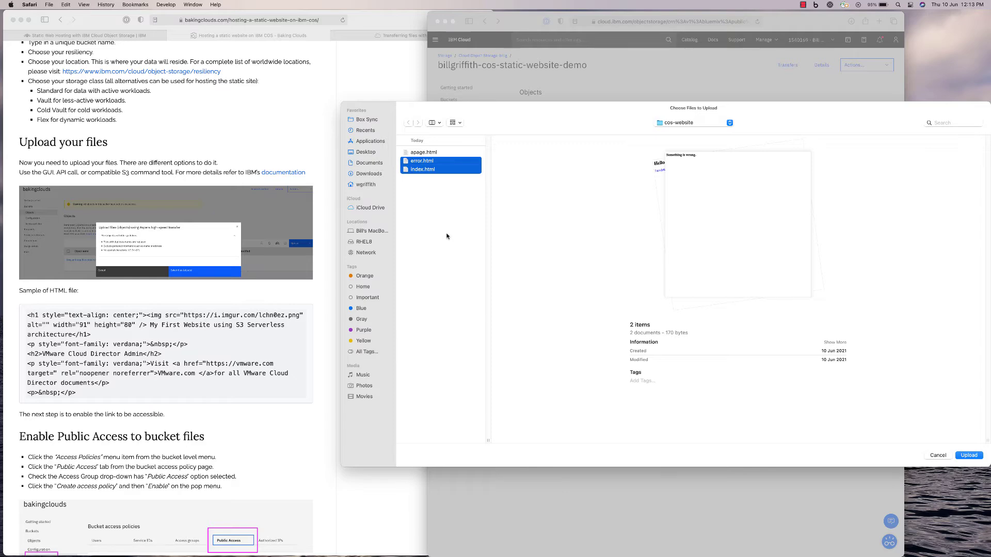
click(968, 456)
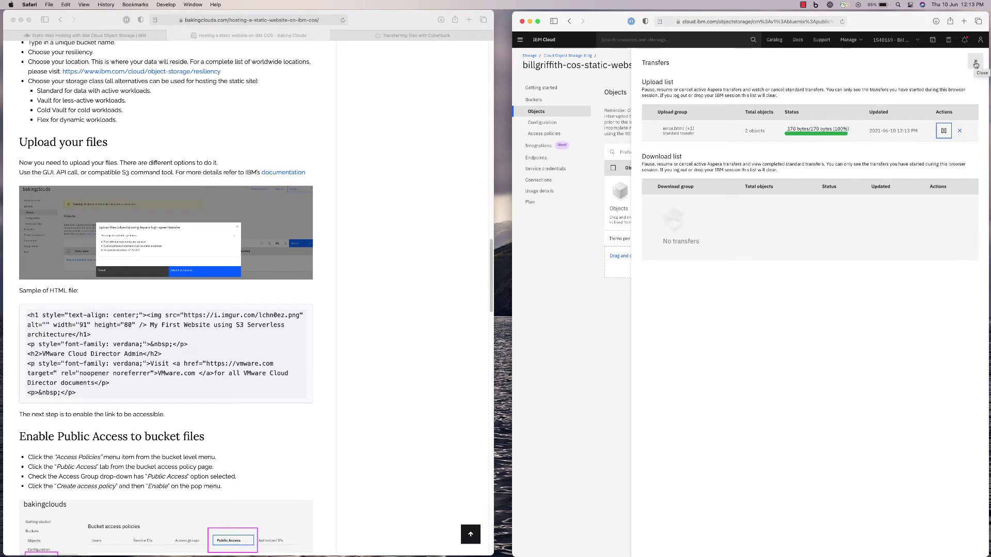
double_click(714, 90)
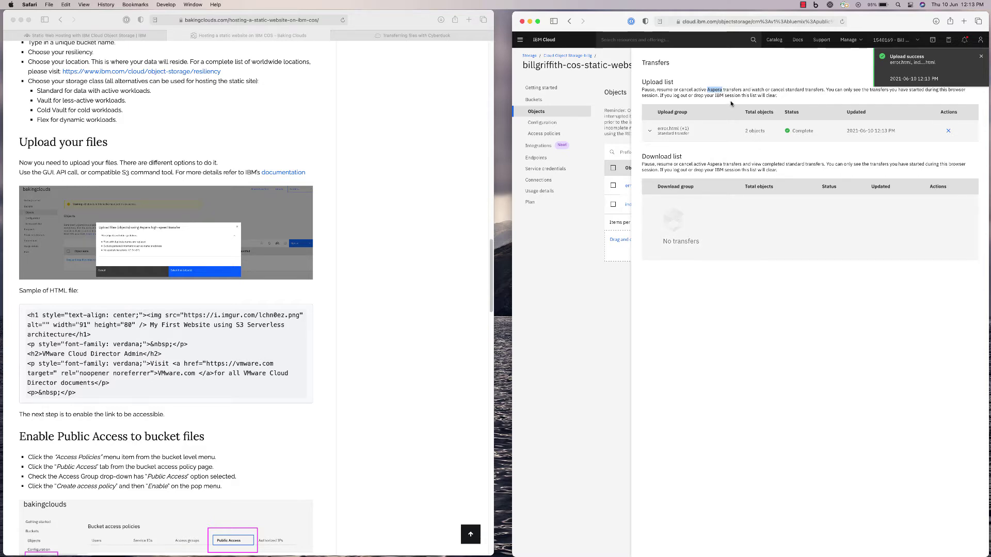
click(981, 59)
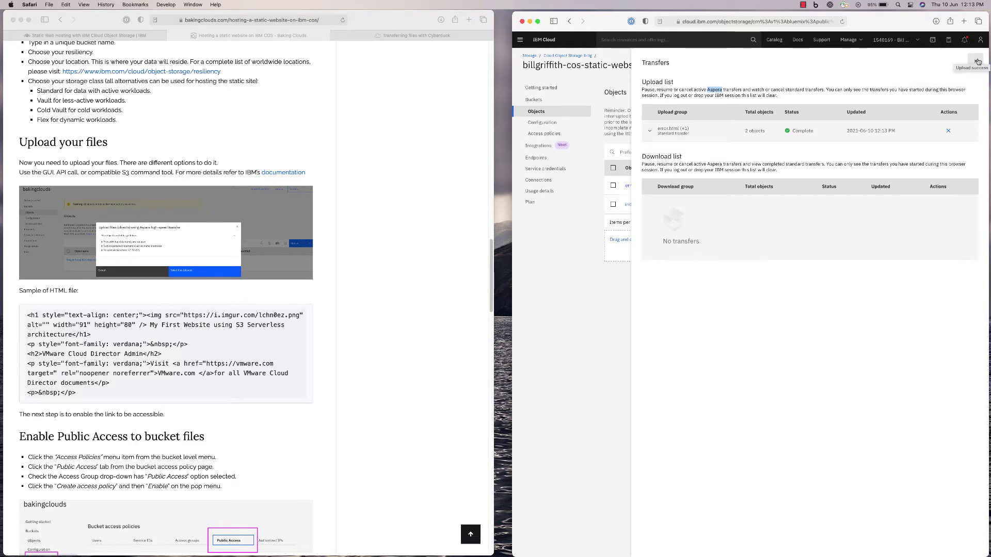
click(980, 60)
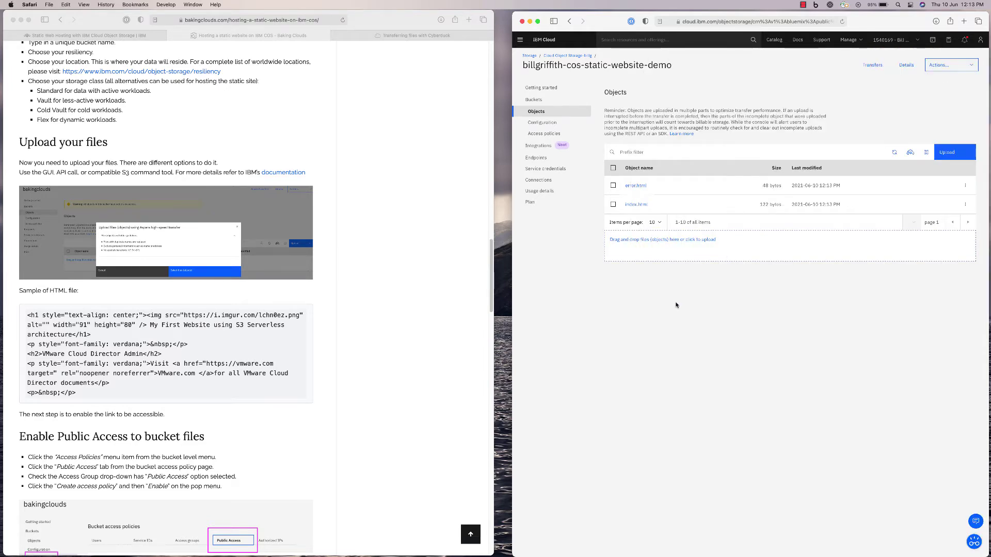
Create a Public Access policy with the Content Reader role for the bucket, check it against the guide, and enable it
click(261, 347)
scroll(206, 258, down, 6)
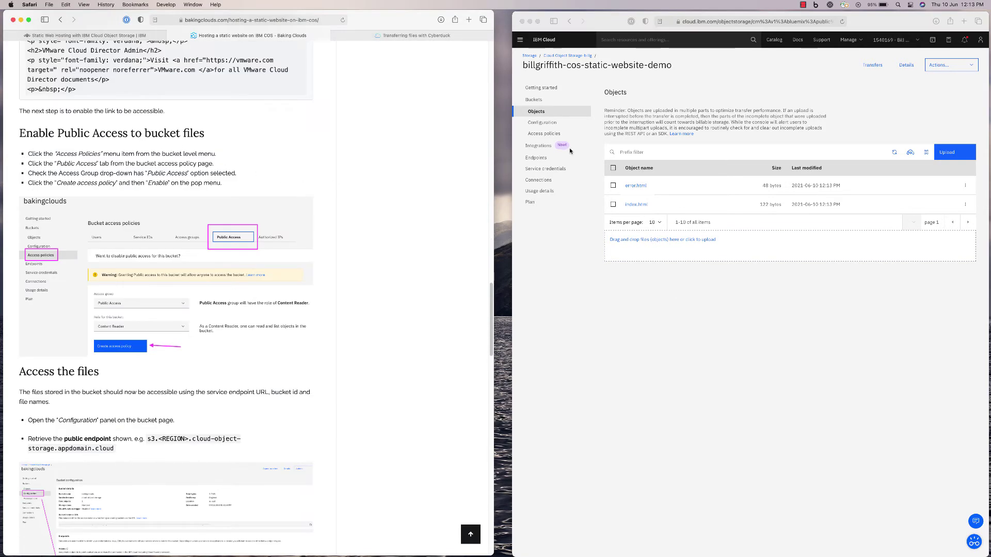
click(545, 133)
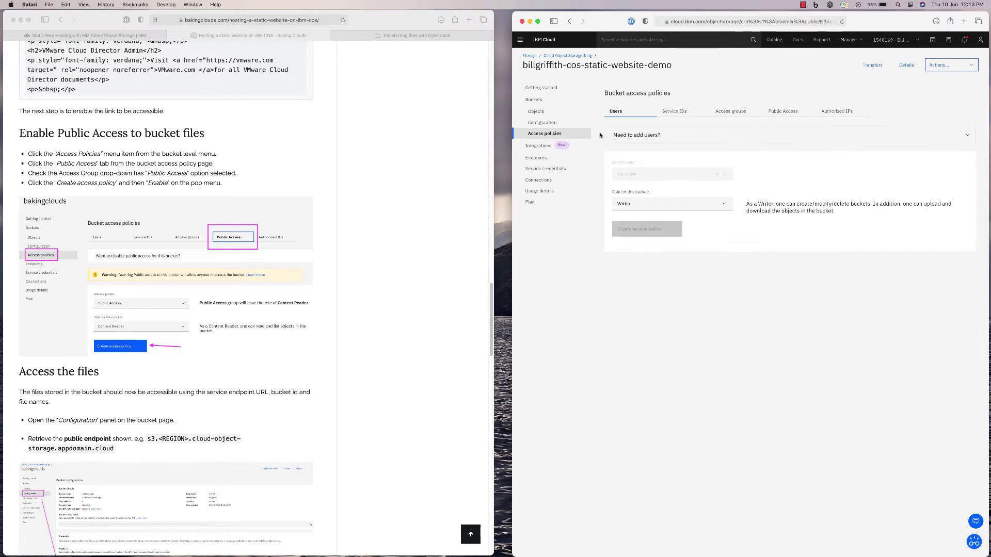
click(783, 112)
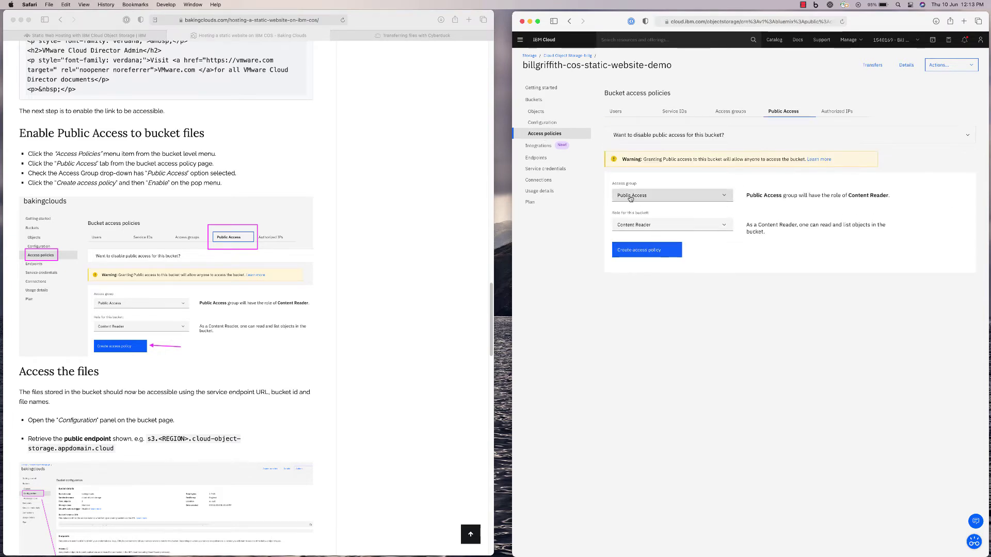
click(666, 251)
click(169, 353)
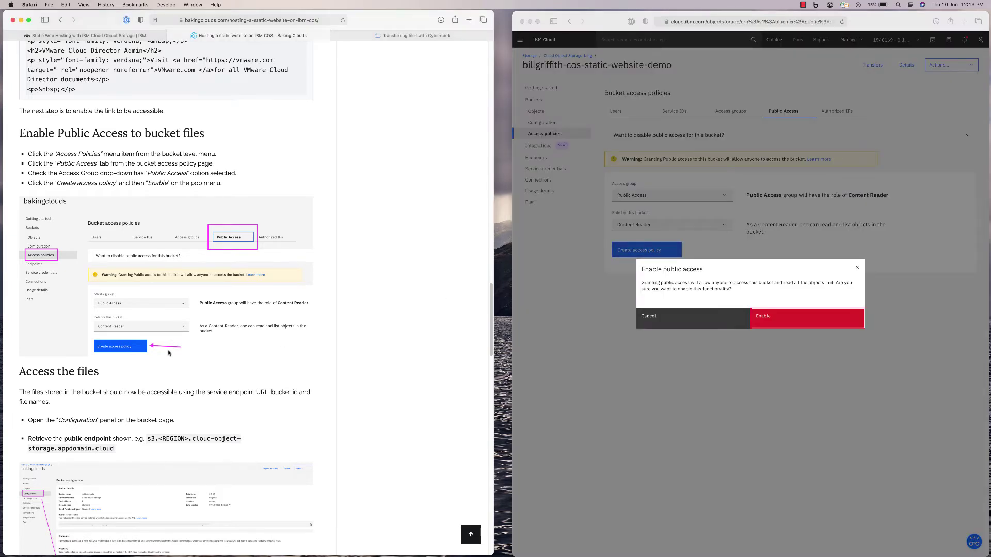
key(super+grave)
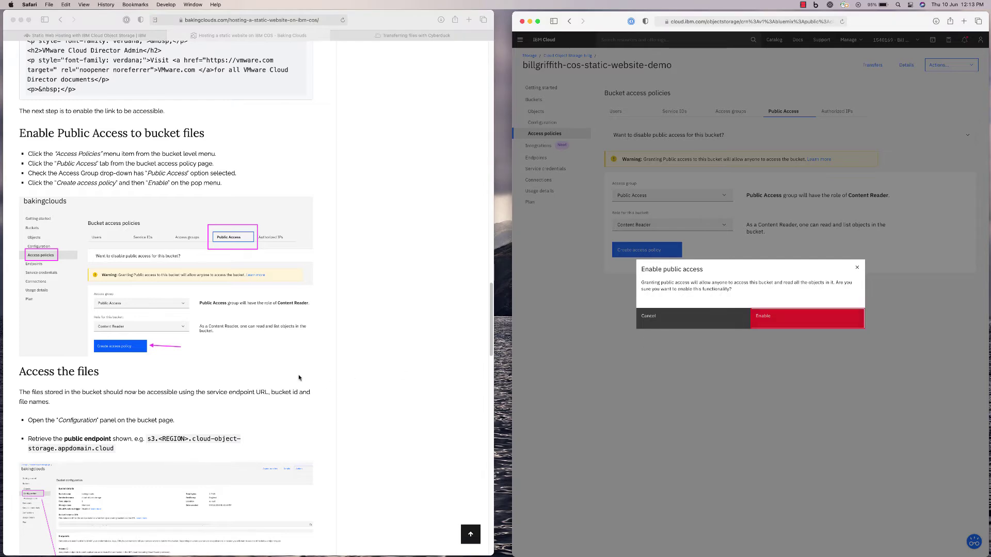
click(332, 334)
scroll(332, 332, down, 8)
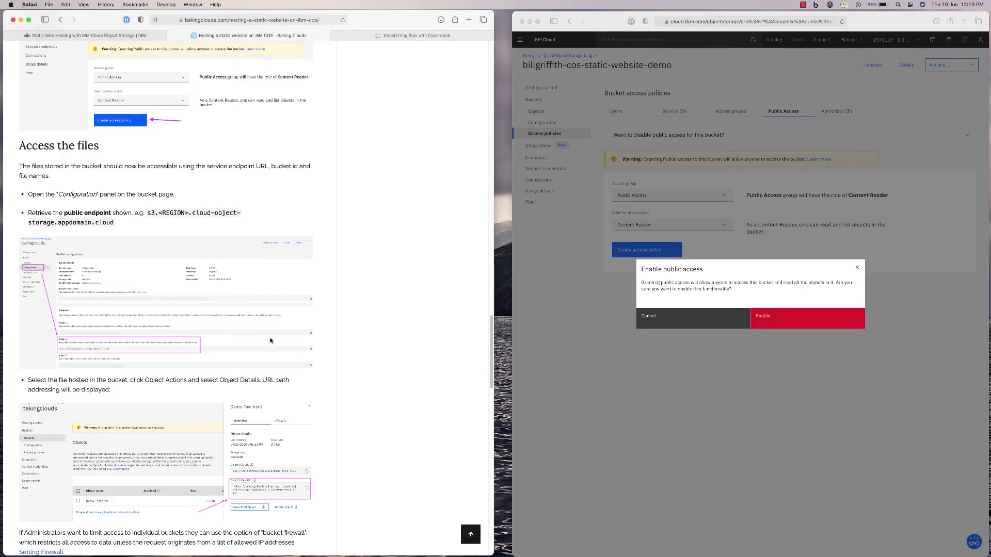
click(783, 325)
Open the bucket's configuration, dismiss the access policy notice, and highlight the public endpoint
click(541, 124)
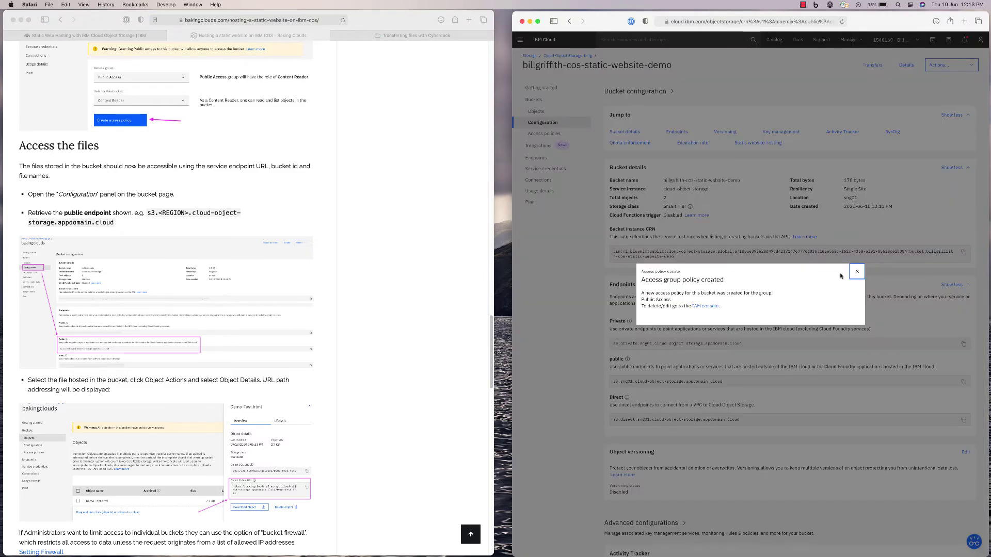
click(857, 271)
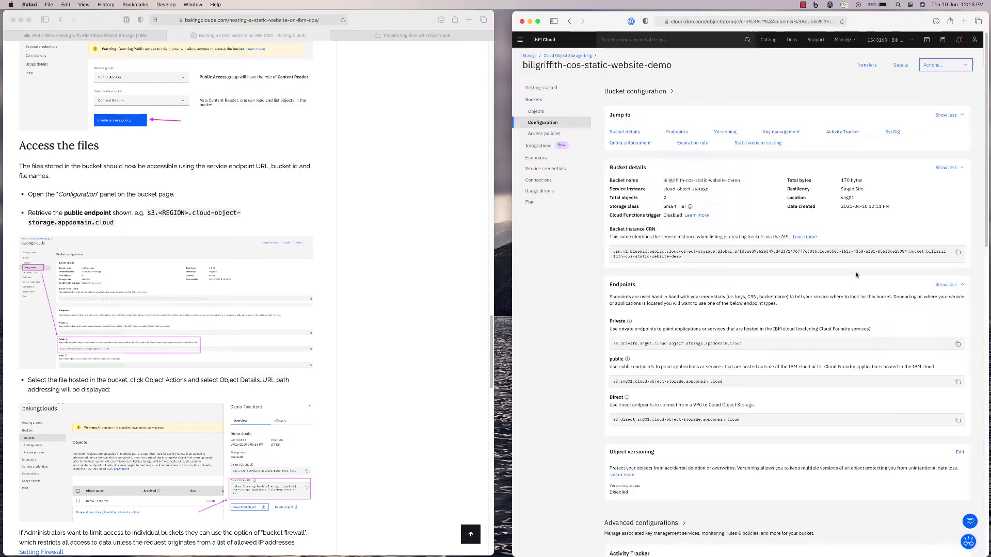
triple_click(631, 385)
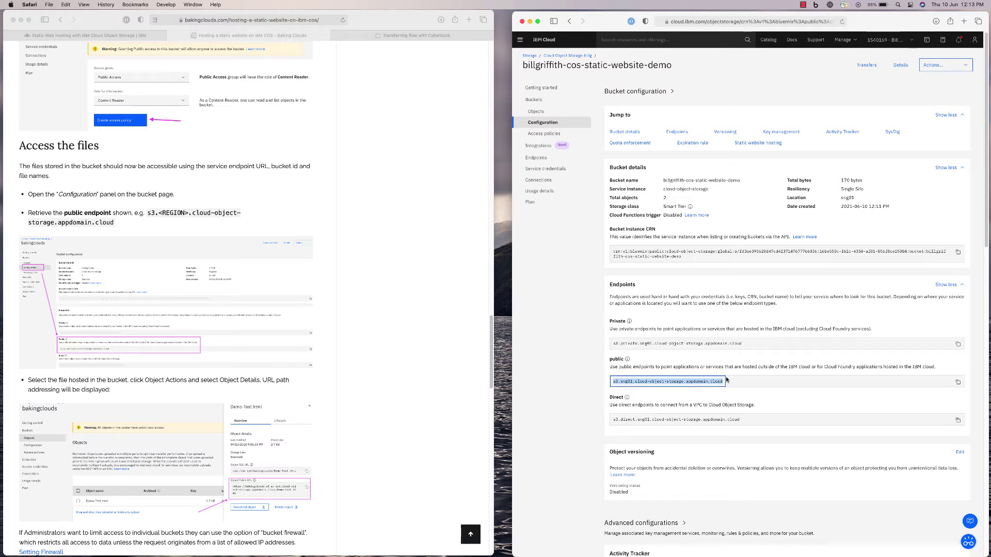
Return to the bucket's objects, consult the guide's object URL instructions, and copy the public URL of index.html from its details
click(541, 113)
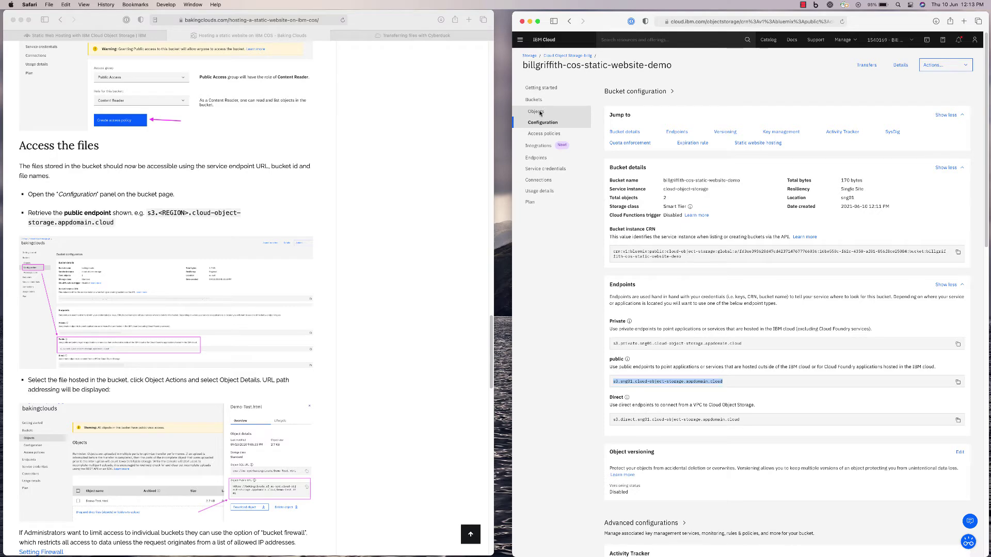
click(364, 264)
scroll(233, 310, down, 5)
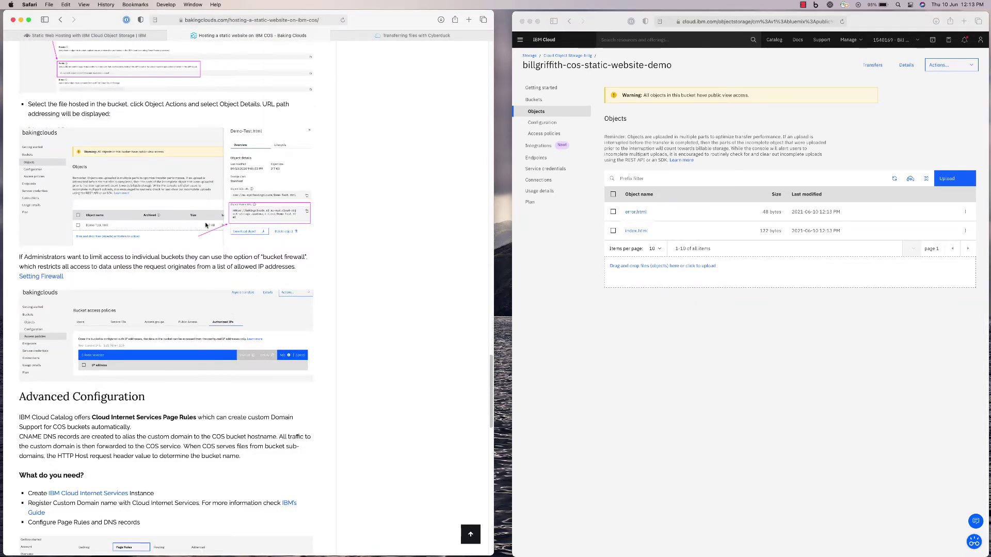
click(637, 233)
click(636, 234)
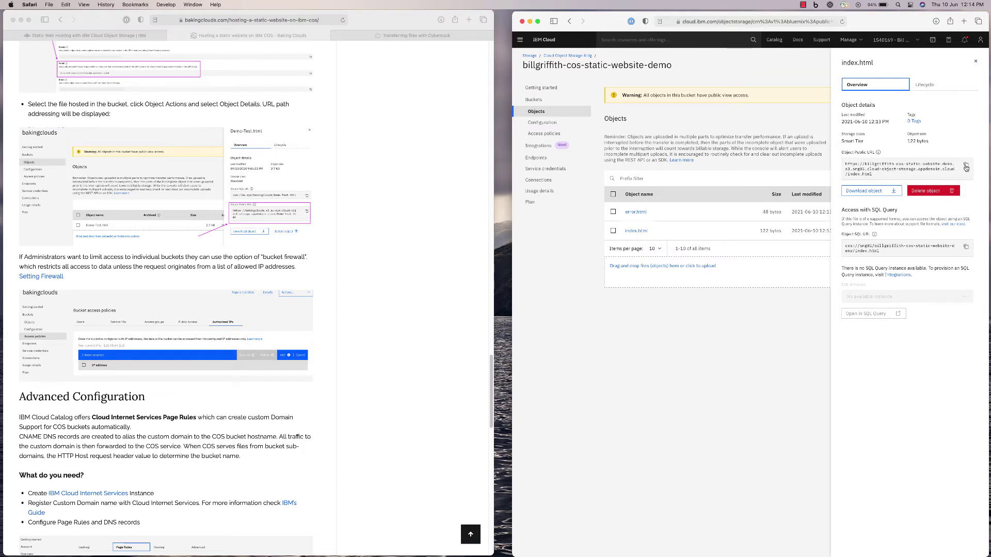
click(966, 167)
Load the copied index.html URL in a new browser tab, follow its "I'm a child page." link, and highlight the response
click(964, 22)
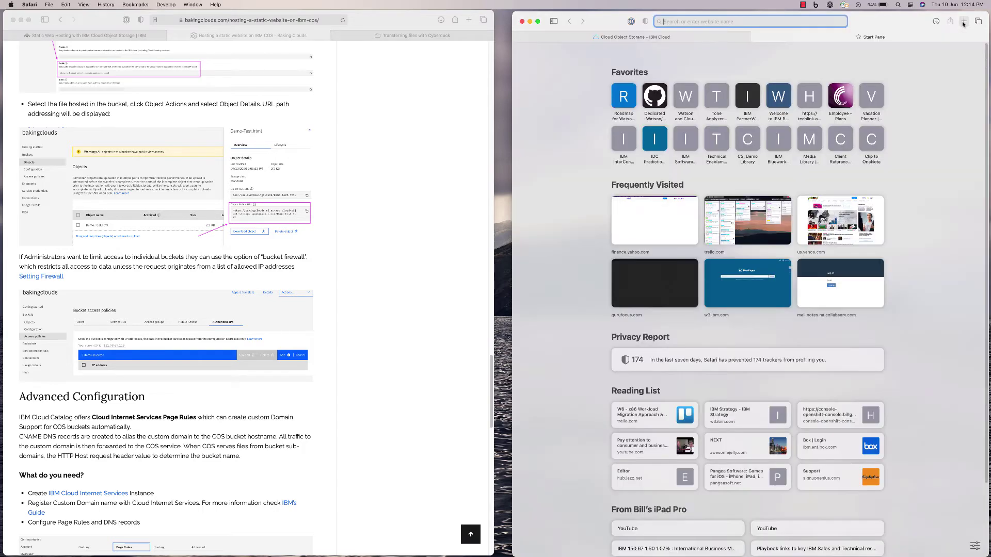
key(super+v)
key(Return)
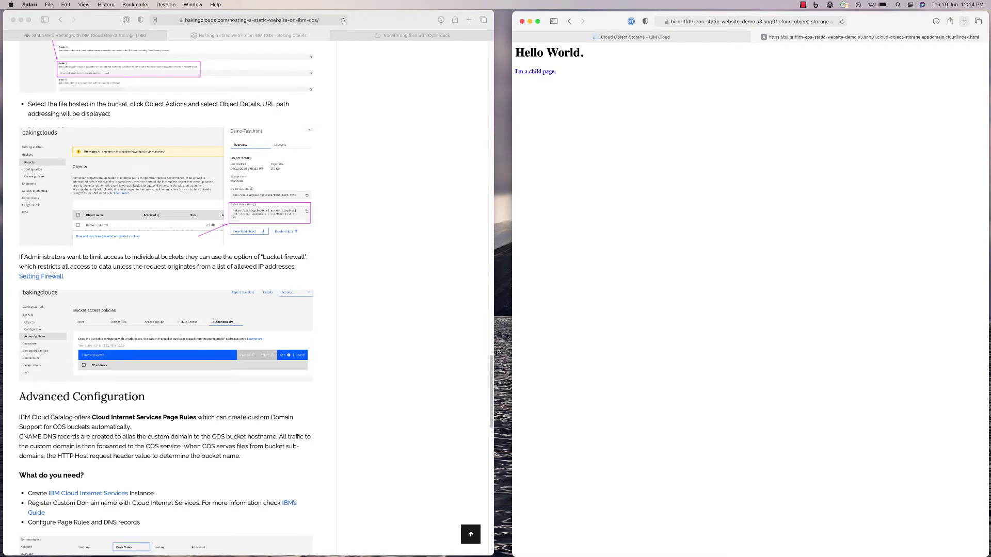
click(541, 74)
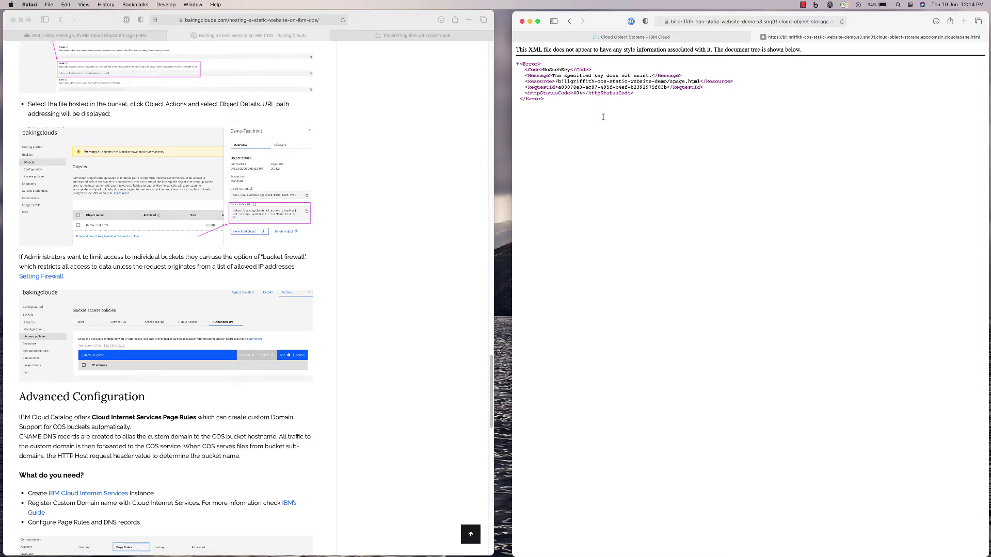
drag(602, 113, 516, 58)
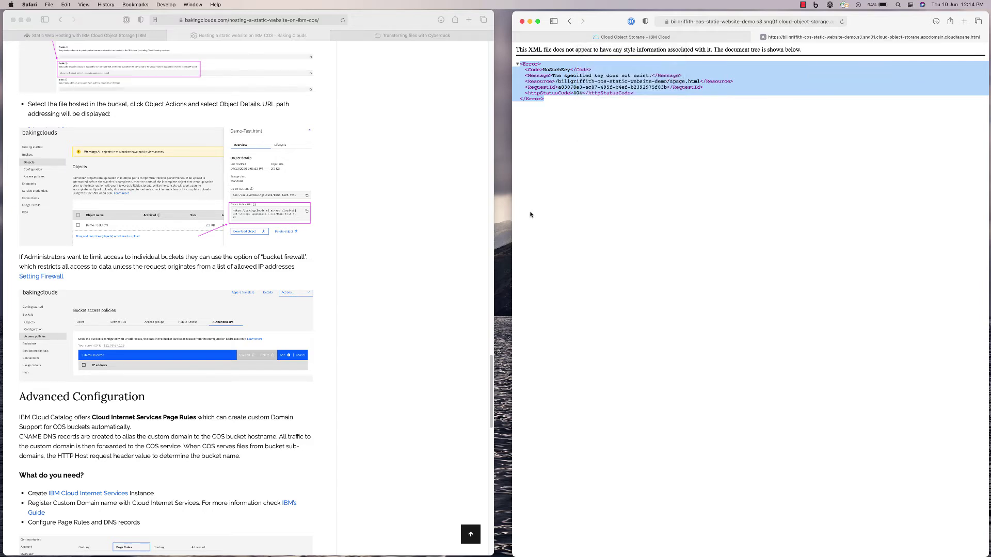
Examine the guide's bucket firewall and Advanced Configuration sections, including the Page Rules setup for a custom domain
click(388, 277)
scroll(360, 276, down, 5)
scroll(223, 268, down, 5)
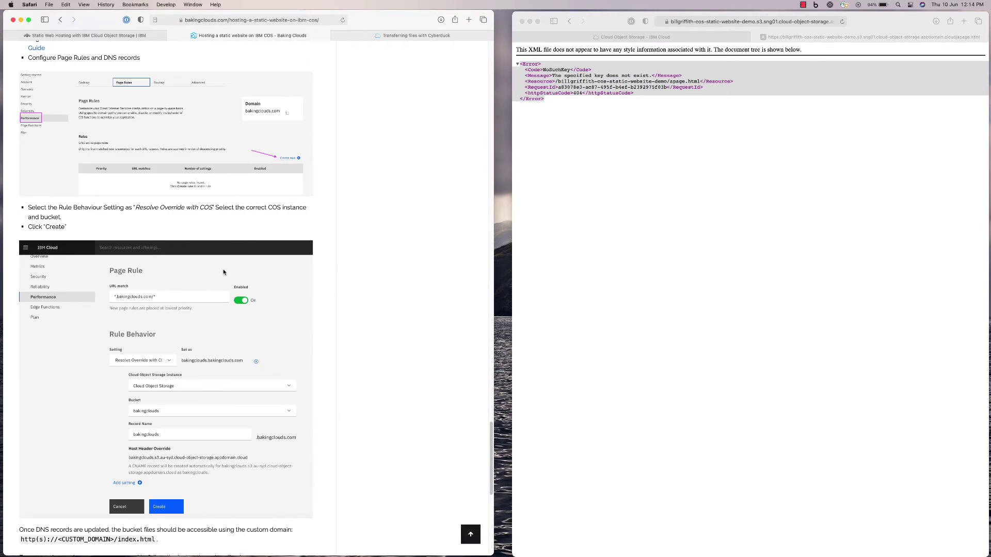
scroll(192, 217, up, 3)
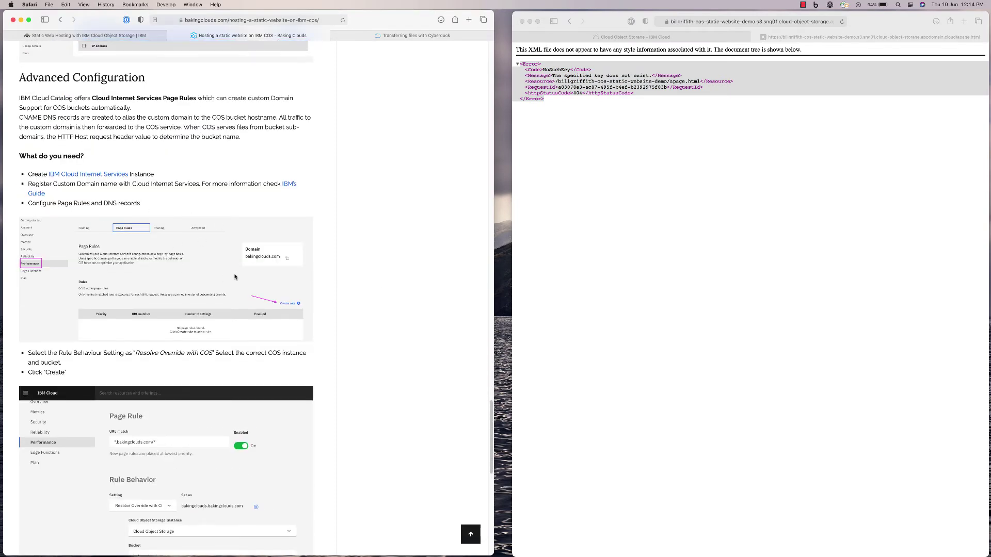
scroll(236, 277, down, 8)
scroll(238, 272, up, 10)
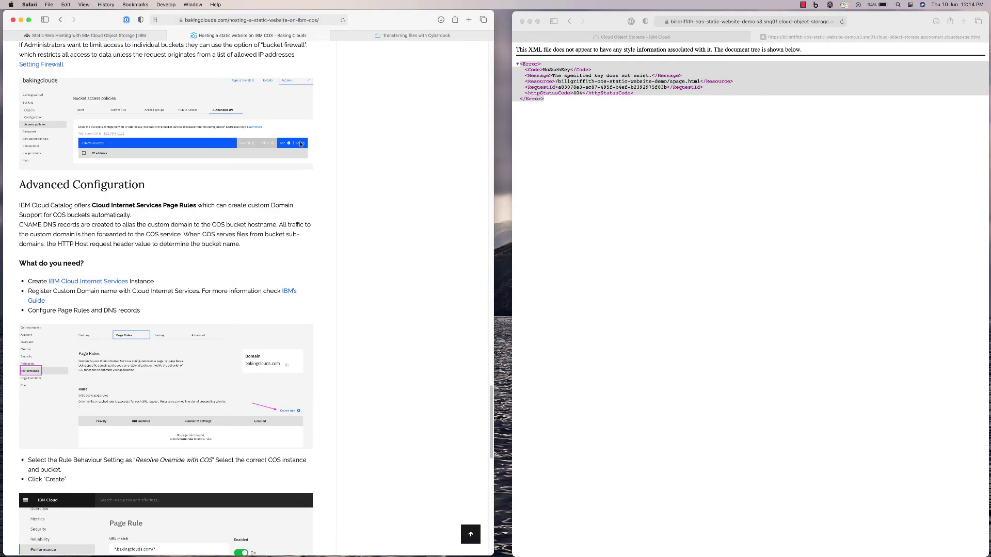
Bring up the "Transferring files with Cyberduck" documentation, return to the bucket's objects, and close the index.html details
click(397, 37)
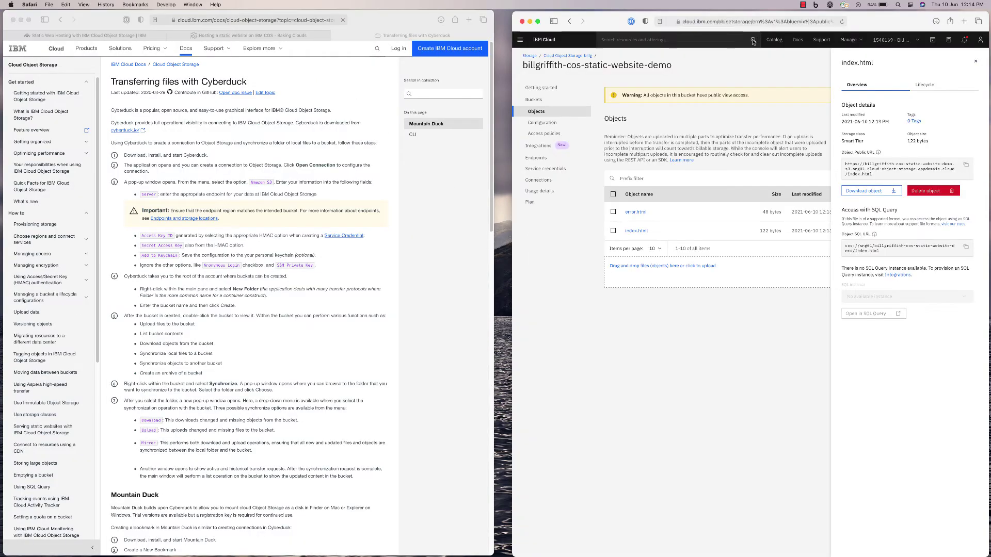
click(756, 37)
click(976, 61)
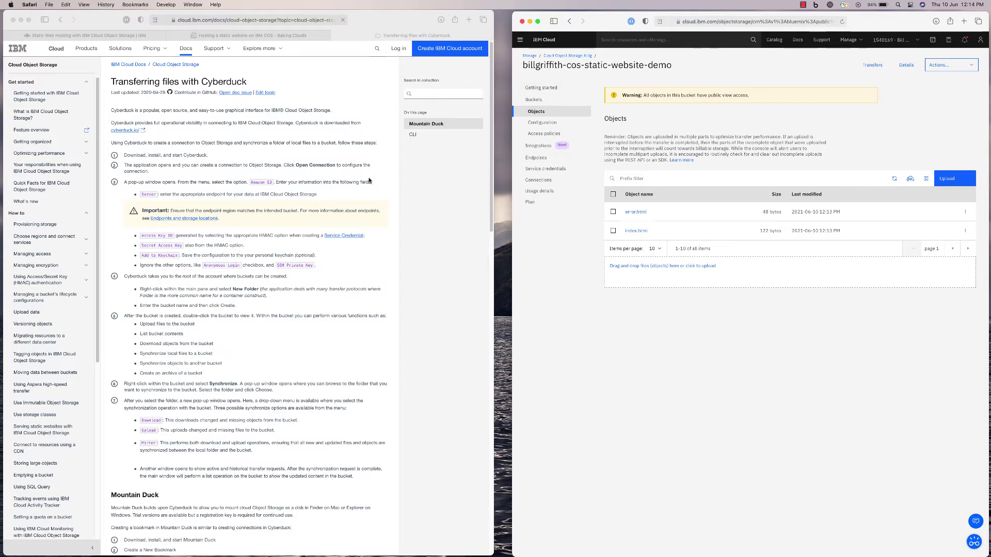
Start the Cyberduck download from the website linked in the documentation and show the browser's list of downloads
click(125, 131)
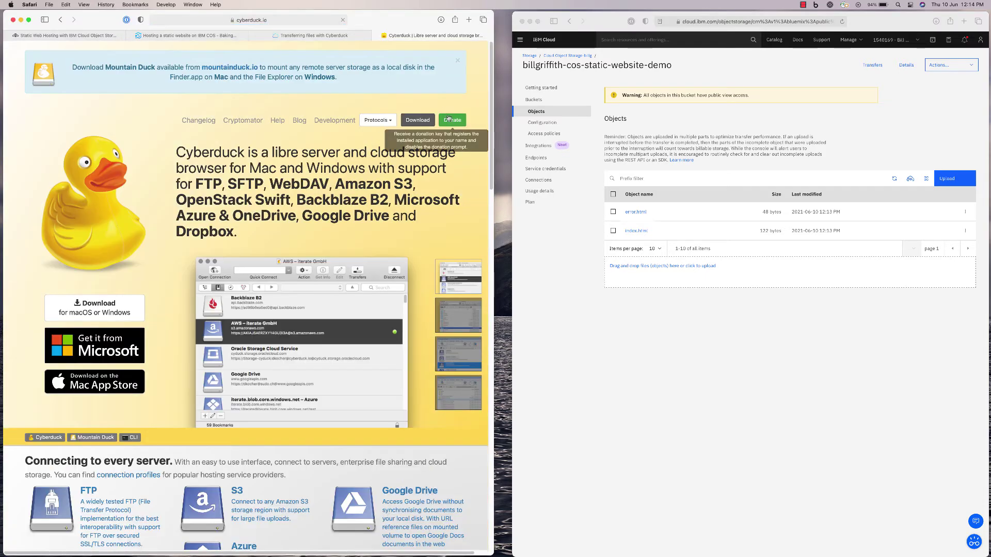
click(416, 122)
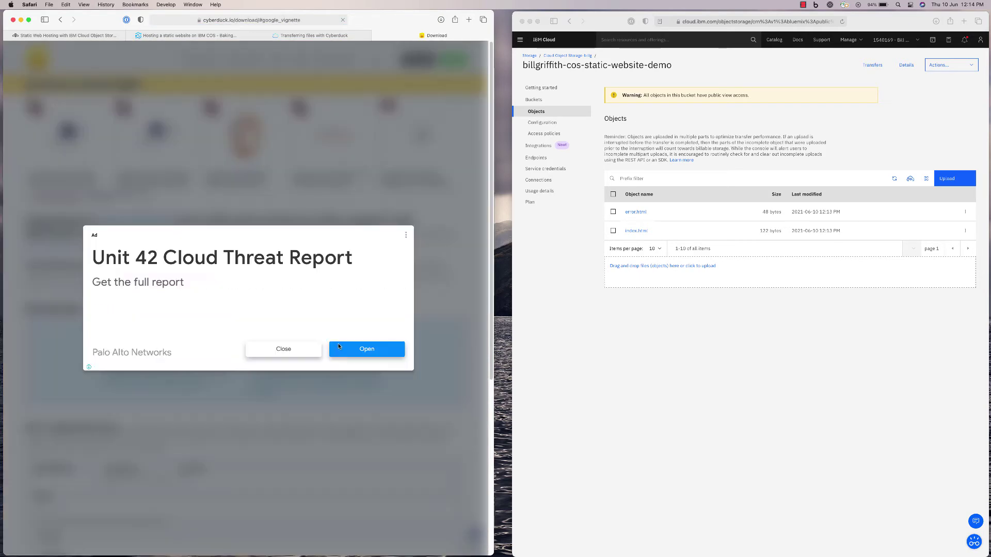
click(441, 20)
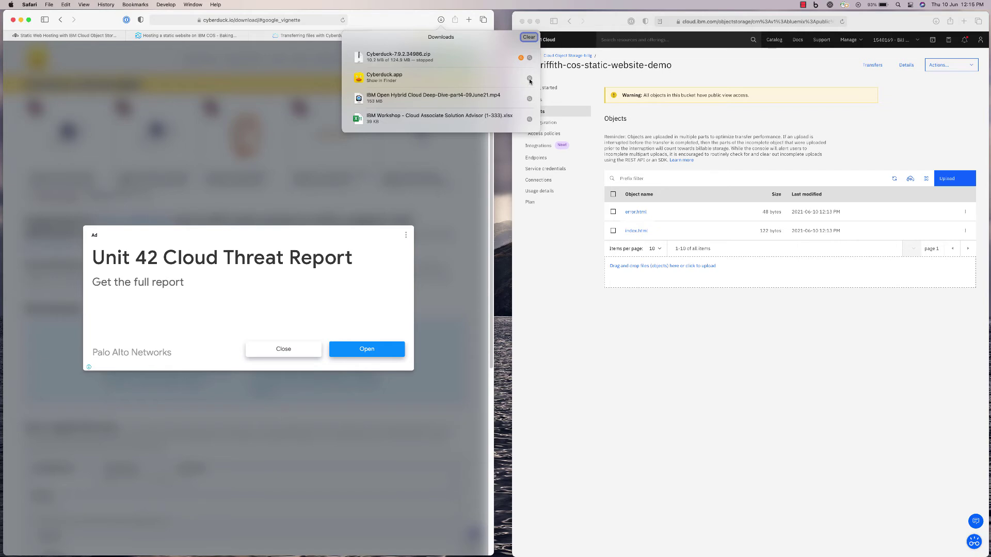
Launch Cyberduck from the downloaded items and decline making it the default application for FTP and SFTP locations
click(384, 78)
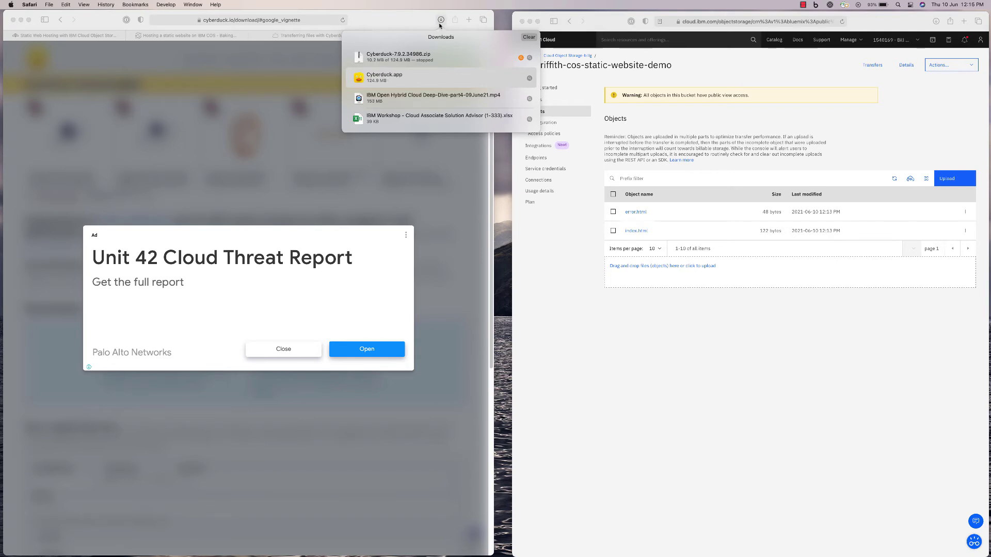
click(384, 77)
click(566, 283)
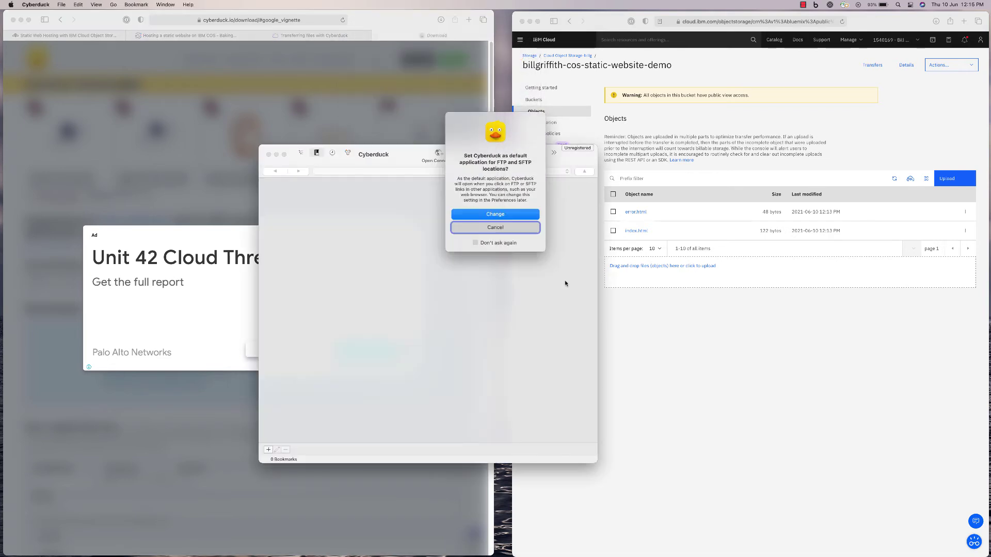
click(495, 228)
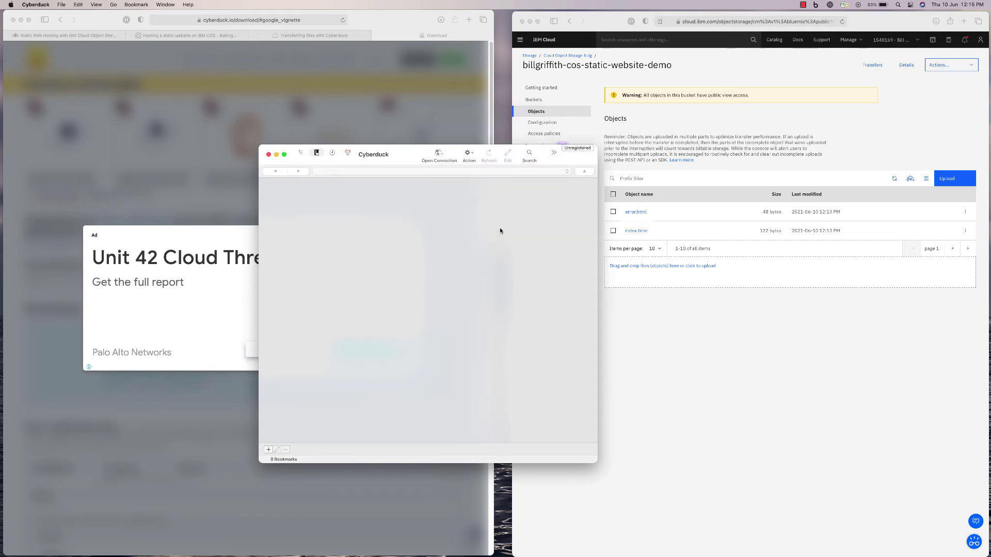
Leave the Cyberduck download page for the transfer documentation and move the Cyberduck window over the cloud console
click(378, 35)
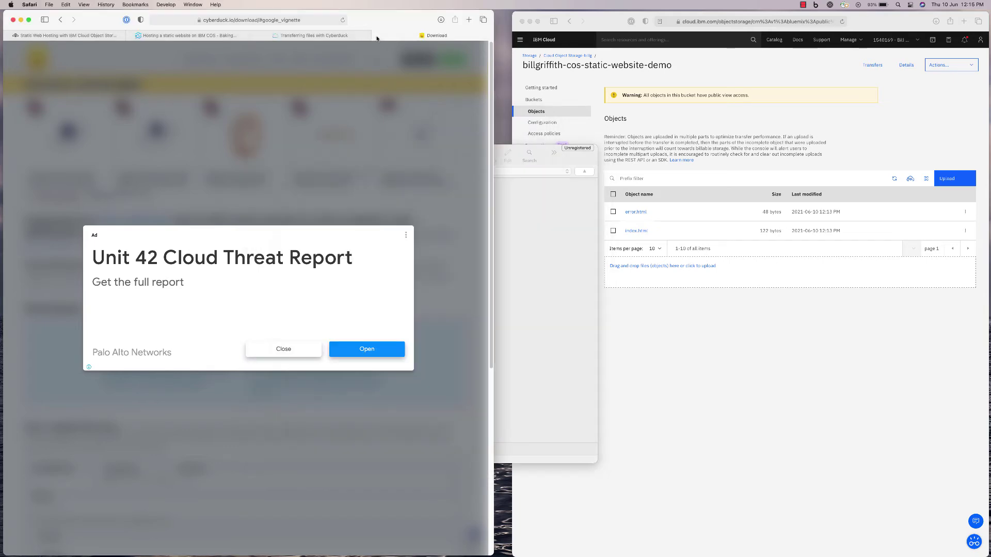
drag(543, 146, 784, 228)
click(246, 154)
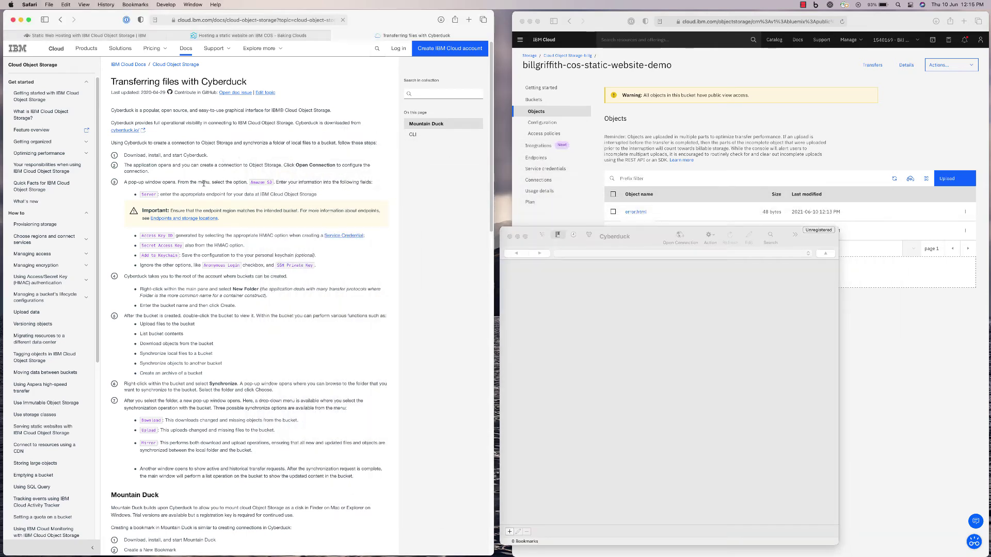
In Cyberduck, add a bookmark using the Amazon S3 protocol and move both Cyberduck windows clear of the cloud console
click(631, 339)
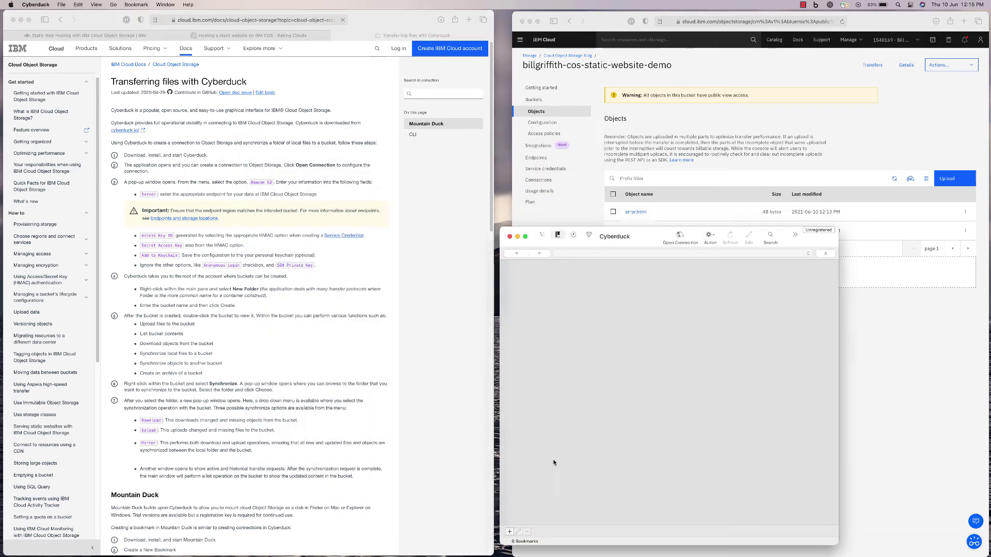
click(509, 532)
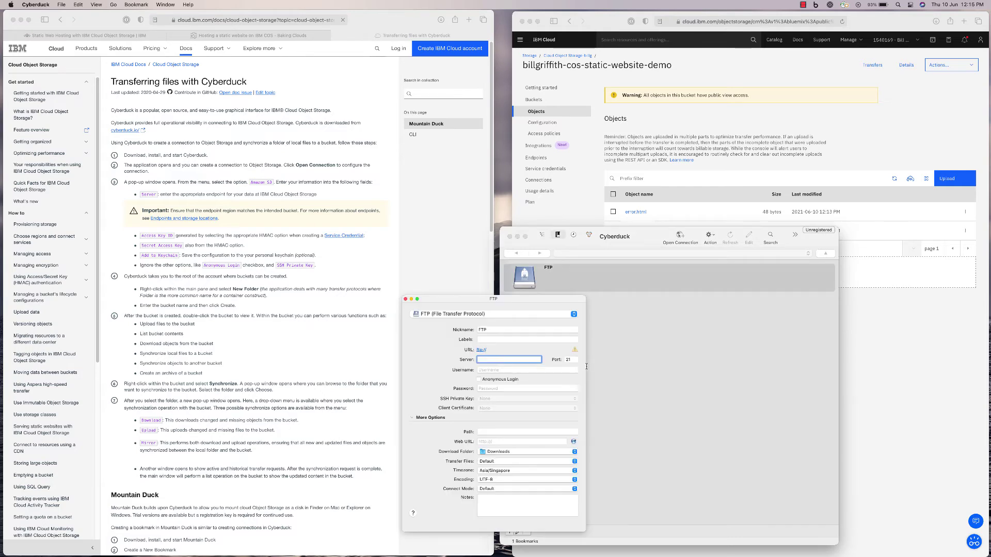
click(466, 315)
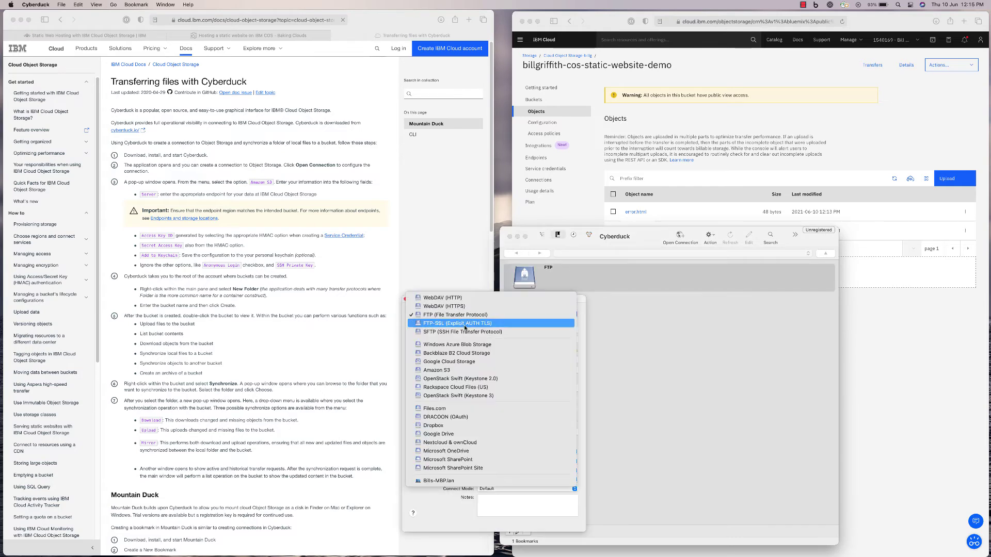
click(451, 371)
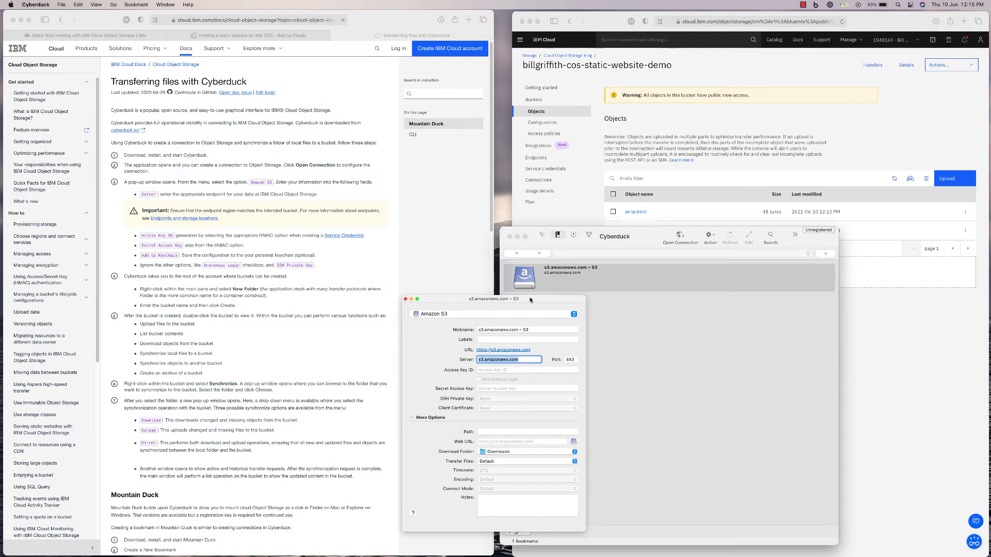
drag(530, 300, 460, 299)
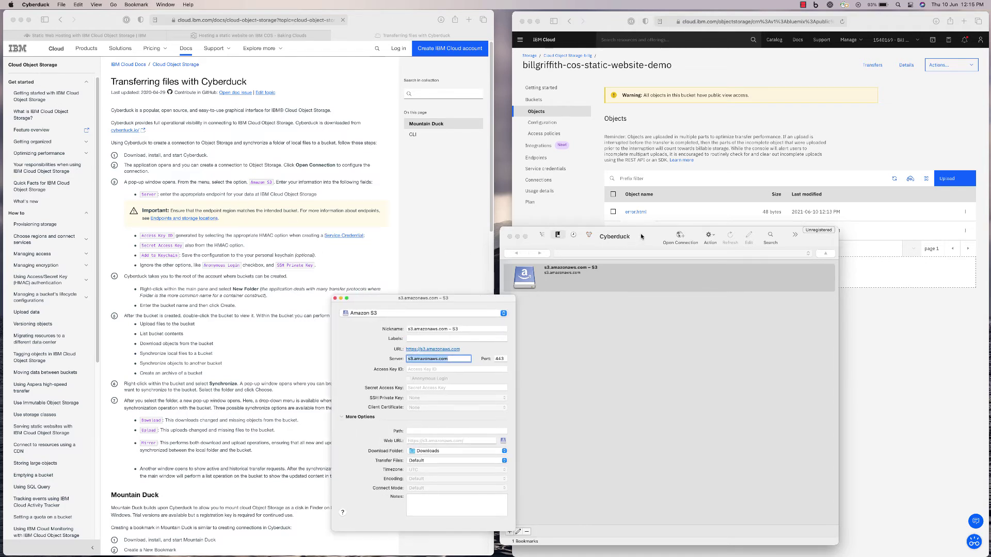
drag(643, 235, 330, 219)
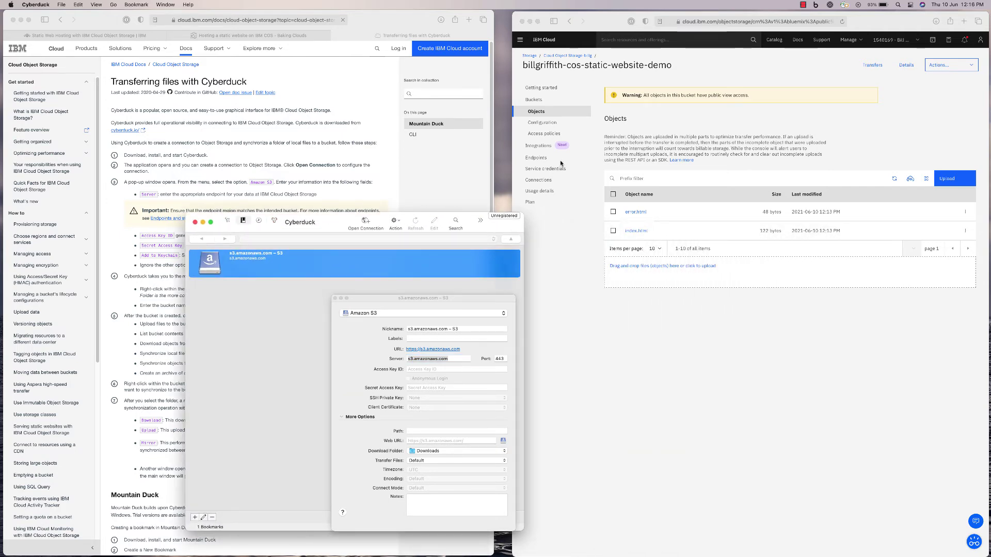
In the cloud console, look up the Object Storage endpoints for Single Site residency at location sng01 and copy the public endpoint
click(534, 160)
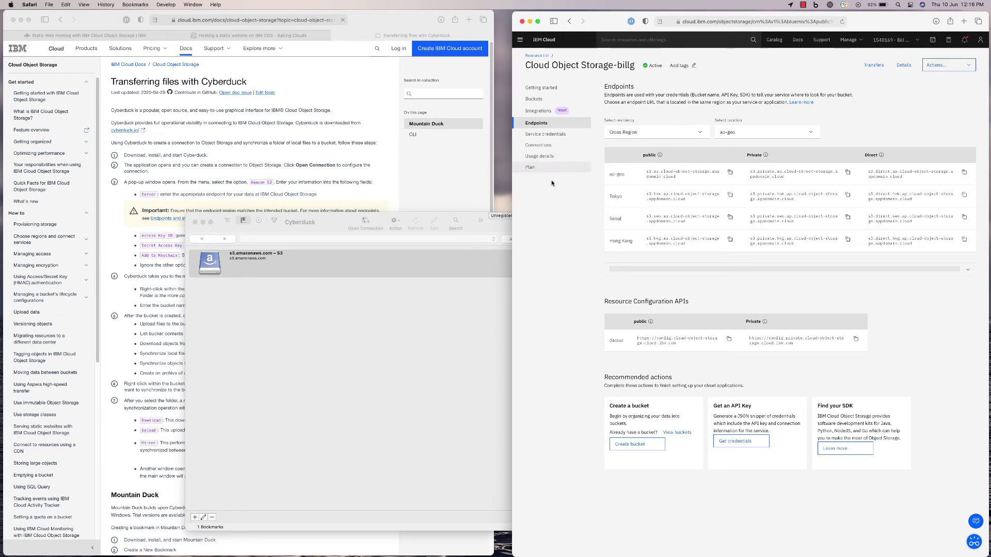
click(658, 134)
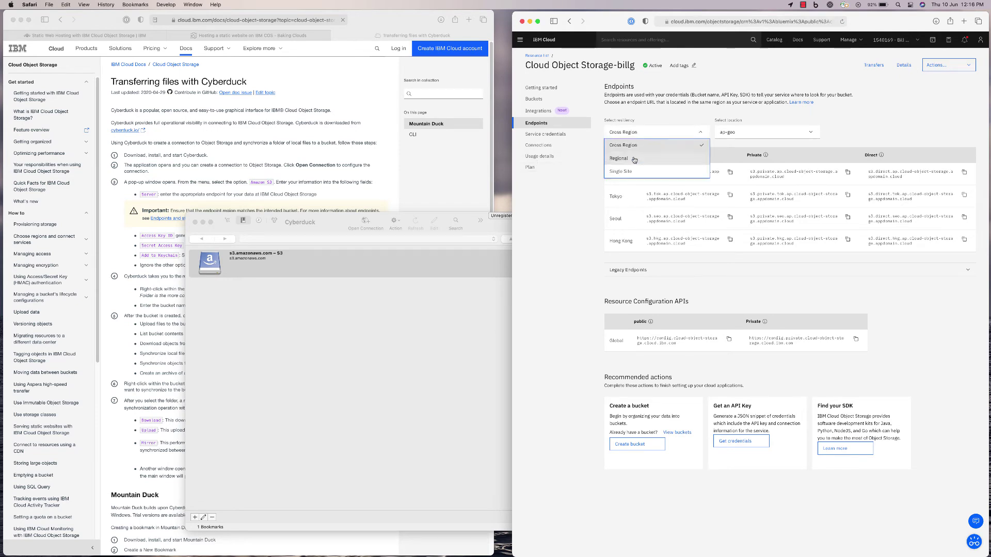
click(624, 171)
click(743, 133)
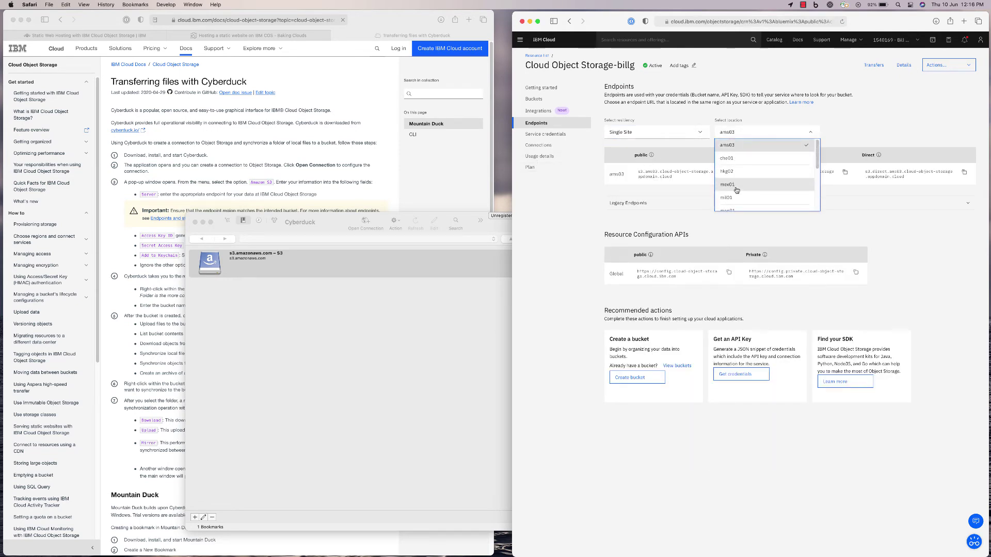
scroll(734, 176, down, 4)
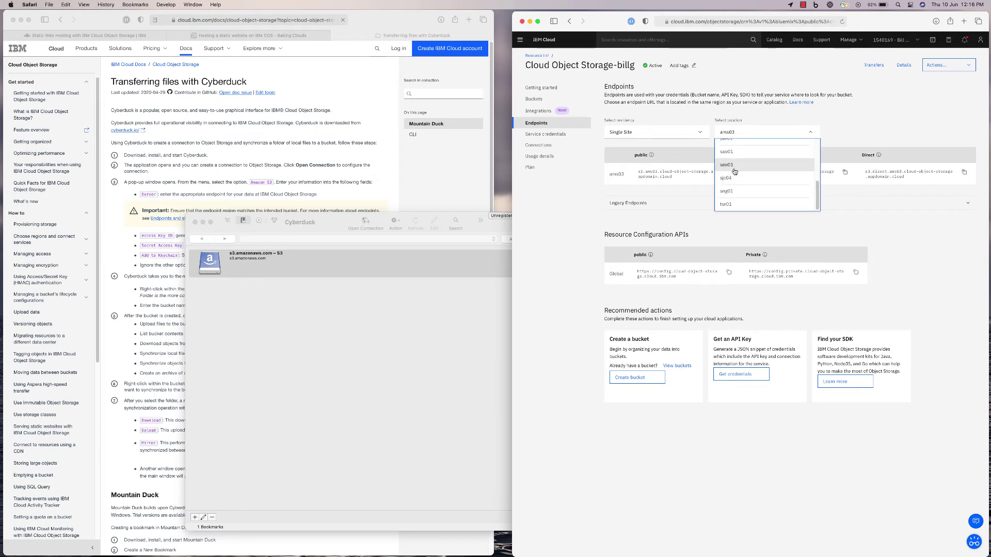
click(734, 192)
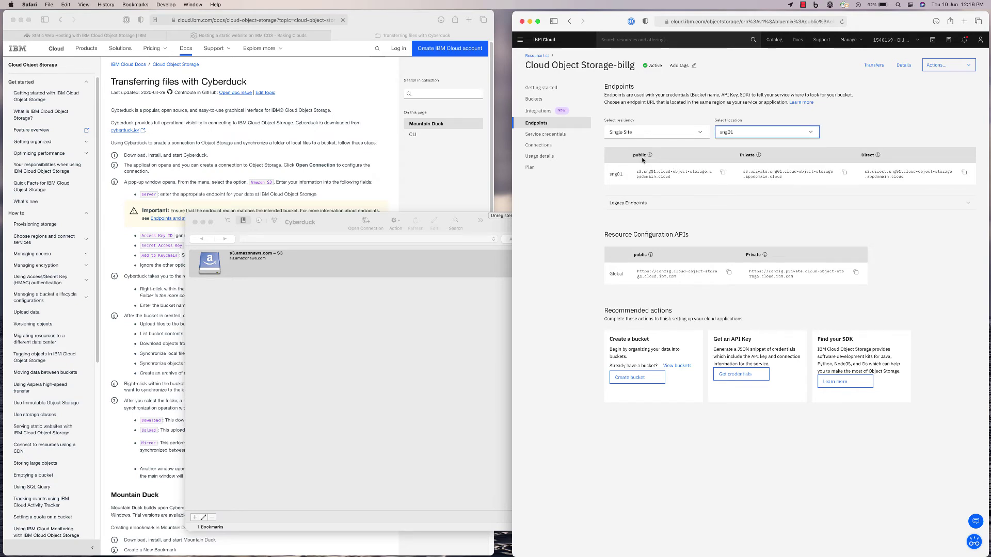
click(723, 174)
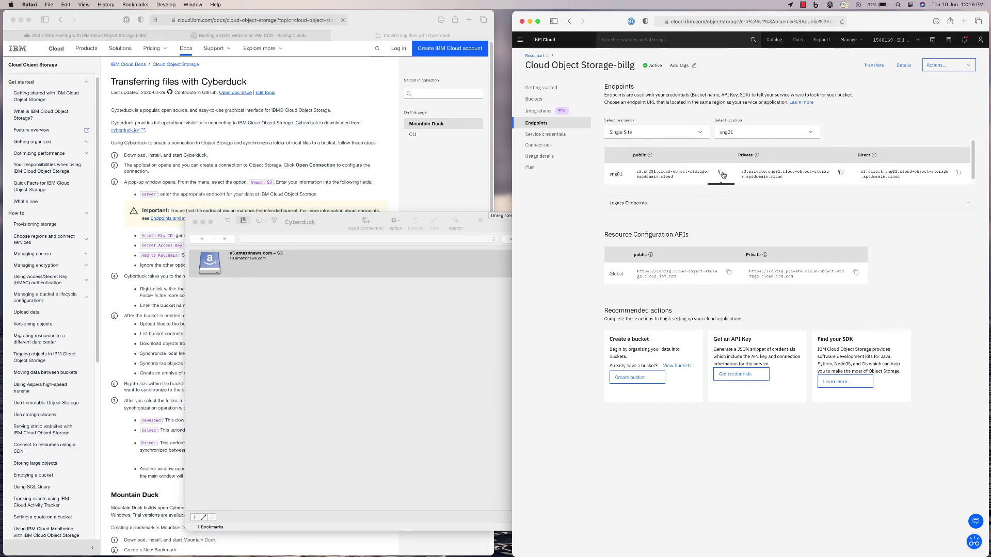
Set the Cyberduck bookmark's server to s3.sng01.cloud-object-storage.appdomain.cloud and move the main Cyberduck window off the documentation text
double_click(369, 273)
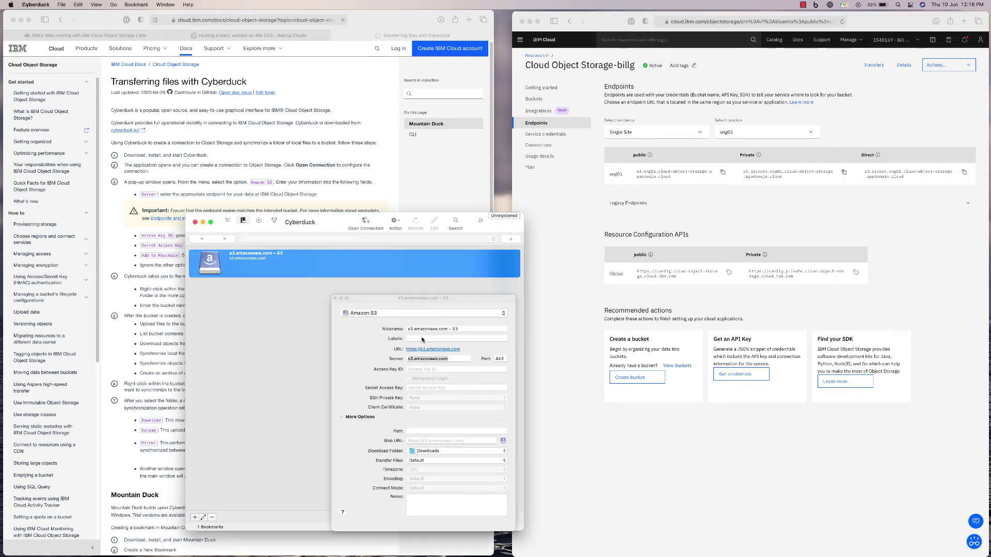
click(446, 360)
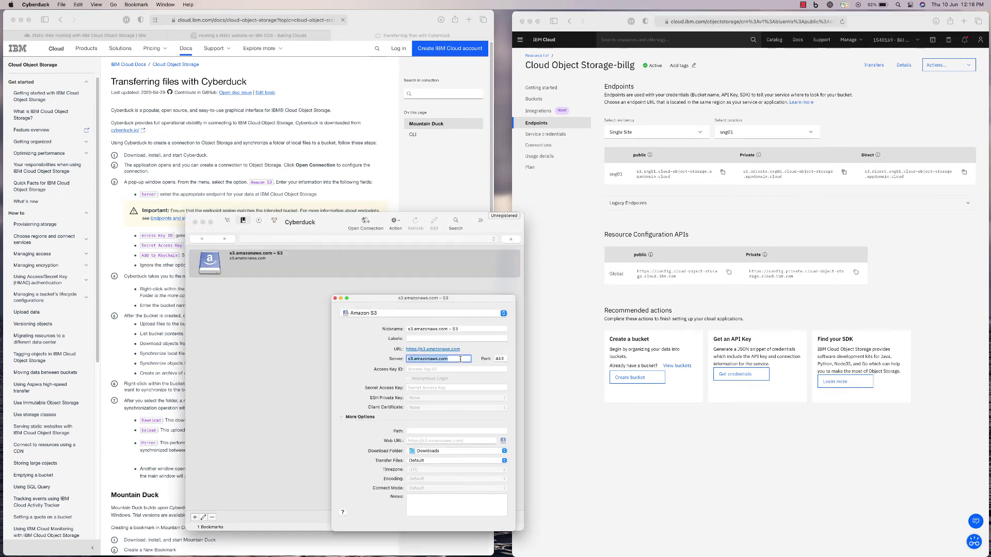
key(super+v)
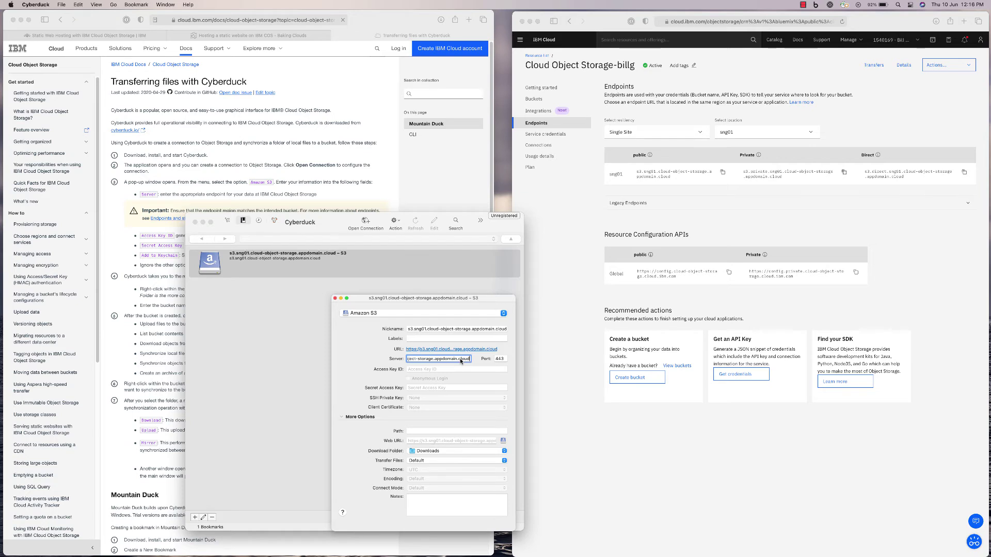
click(438, 370)
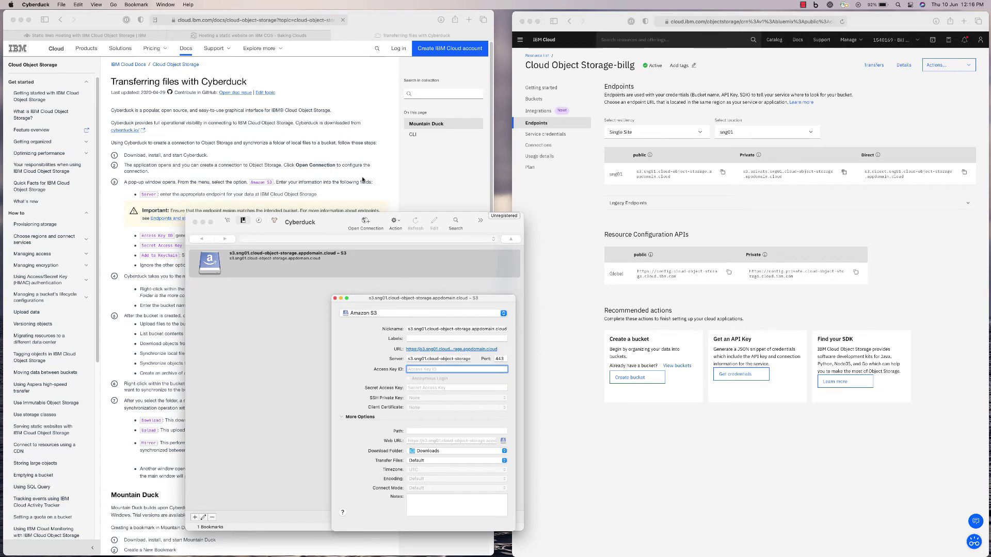
drag(344, 222, 481, 230)
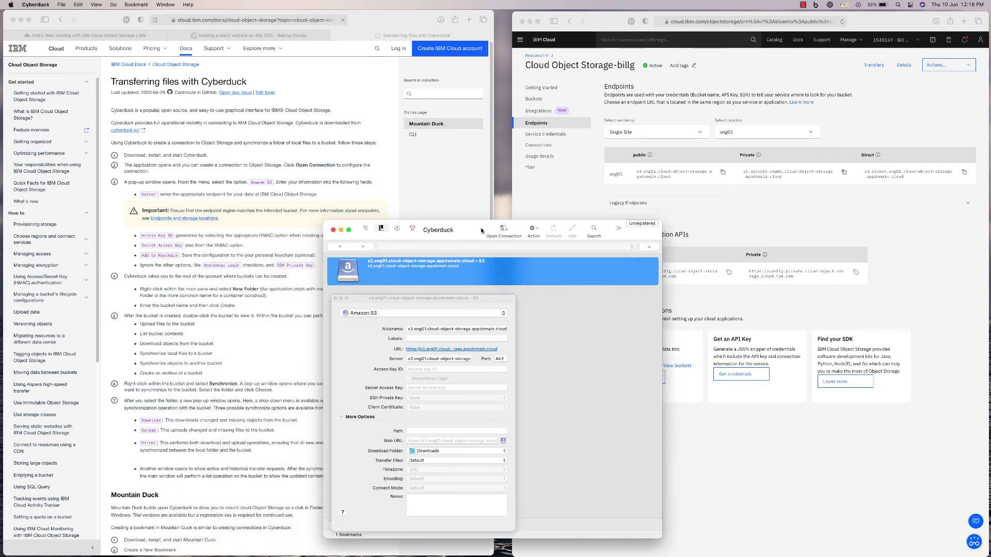
In the cloud console, create a new service credential with the Writer role and the HMAC credential included
click(583, 199)
click(537, 99)
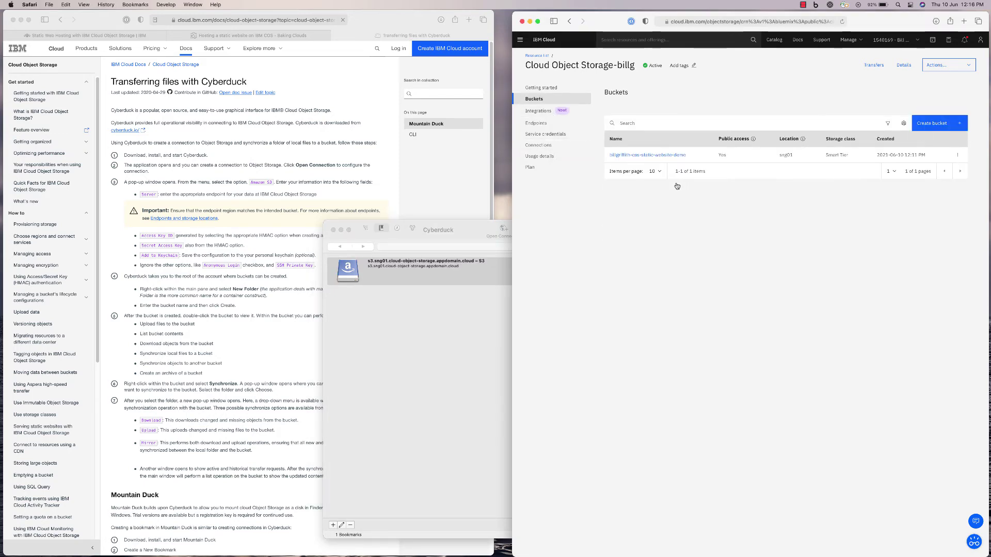
click(688, 156)
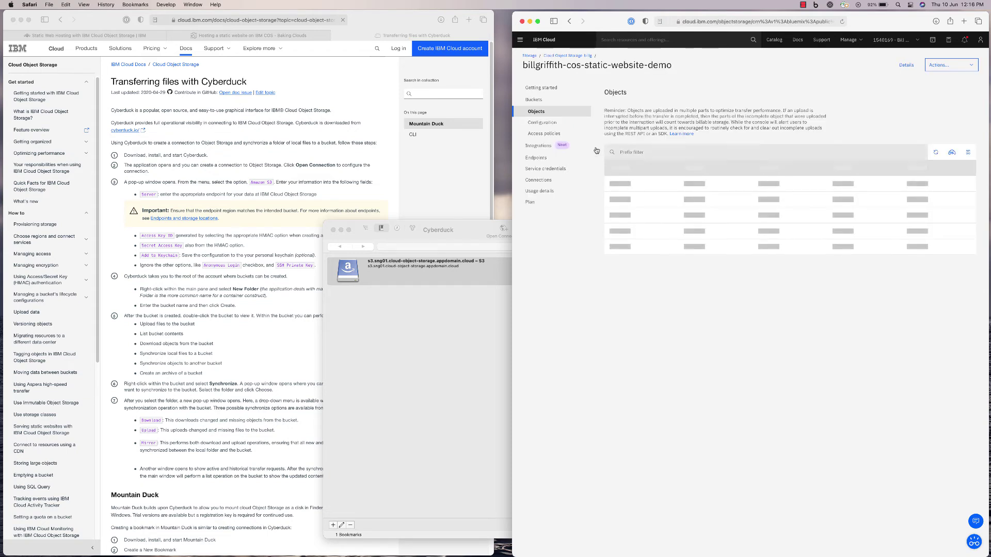
click(547, 170)
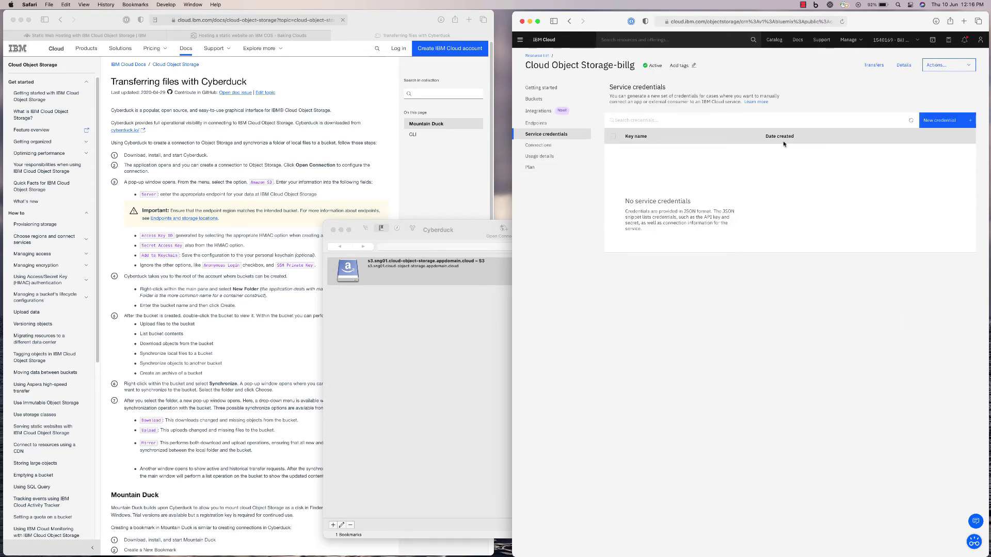
click(950, 120)
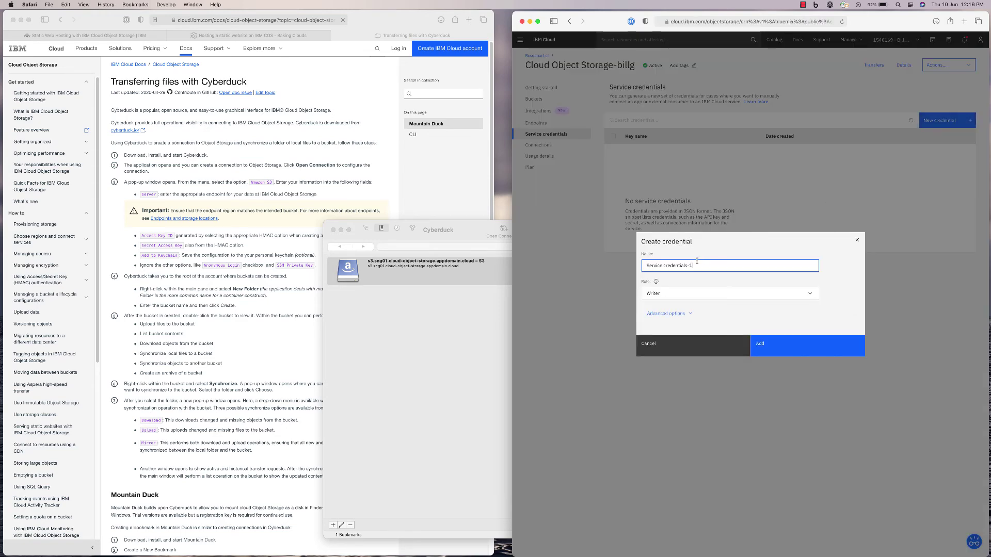
click(689, 314)
click(659, 292)
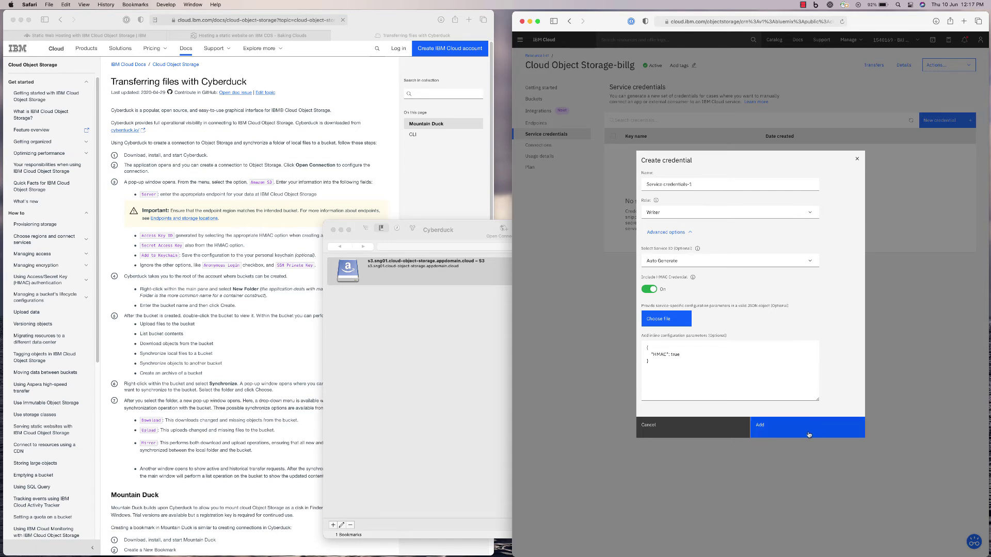
click(785, 429)
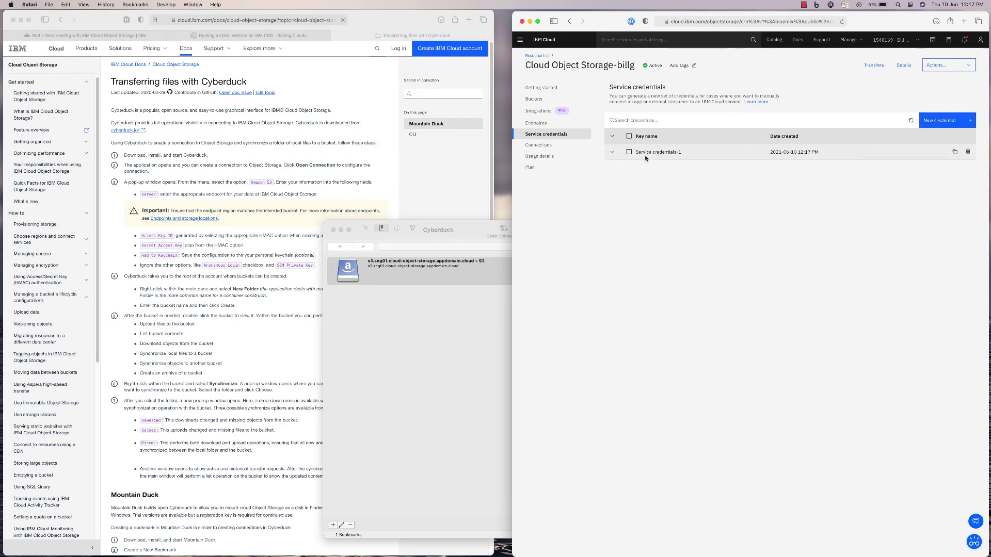
Expand the new service credential and copy its HMAC access key ID into the Cyberduck bookmark's Access Key ID
click(613, 153)
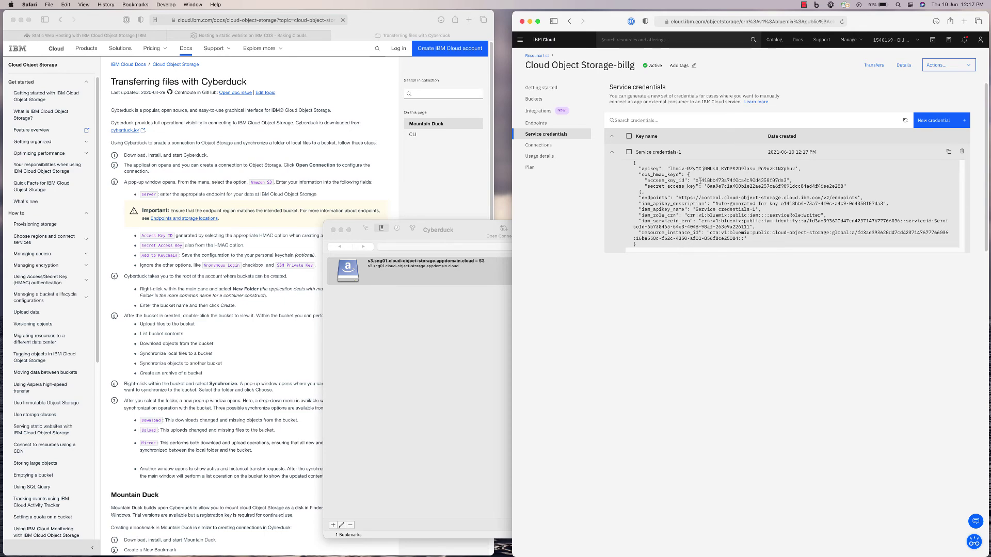
drag(696, 180, 785, 179)
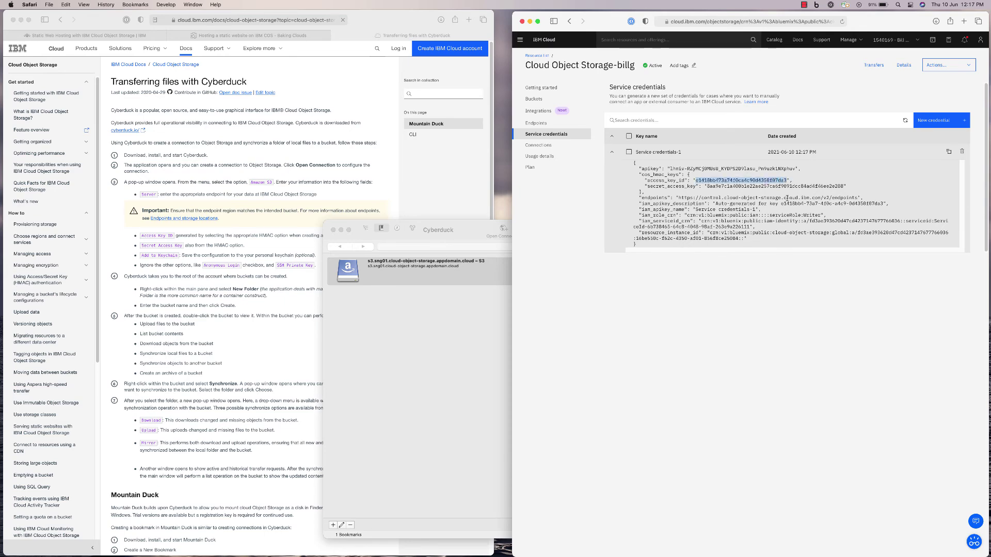
double_click(458, 273)
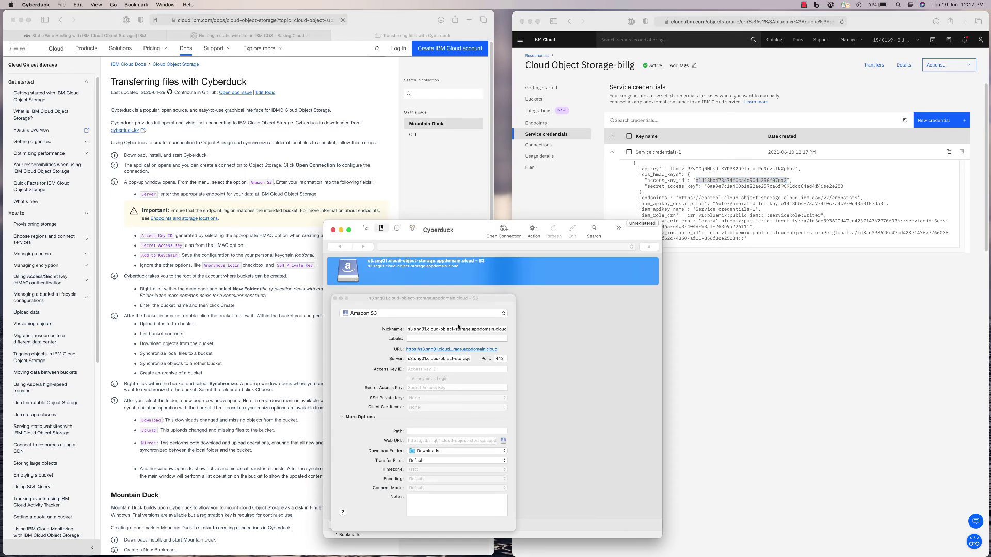
click(432, 369)
key(super+v)
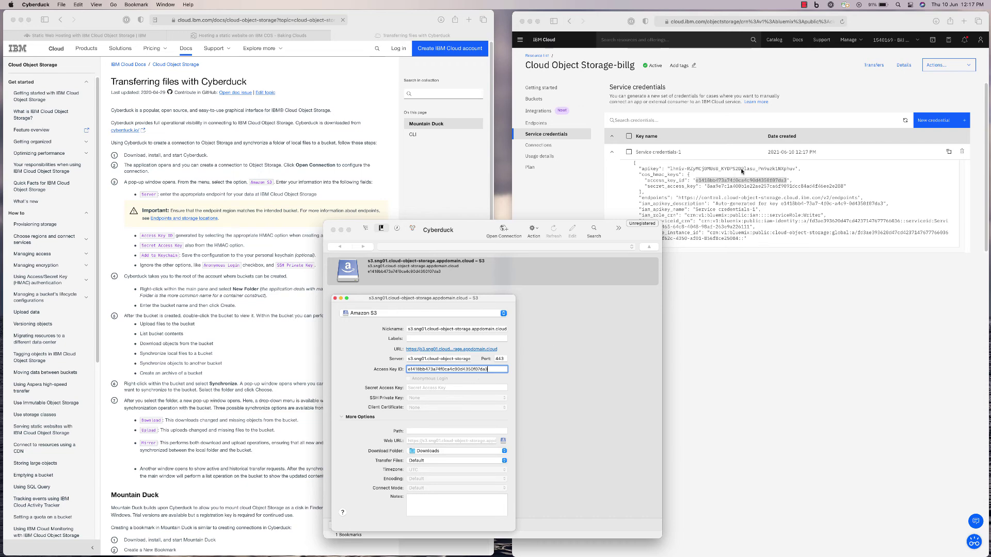
Copy the HMAC secret access key from the service credential into the Cyberduck bookmark's Secret Access Key and close the bookmark editor
click(703, 186)
drag(706, 186, 843, 185)
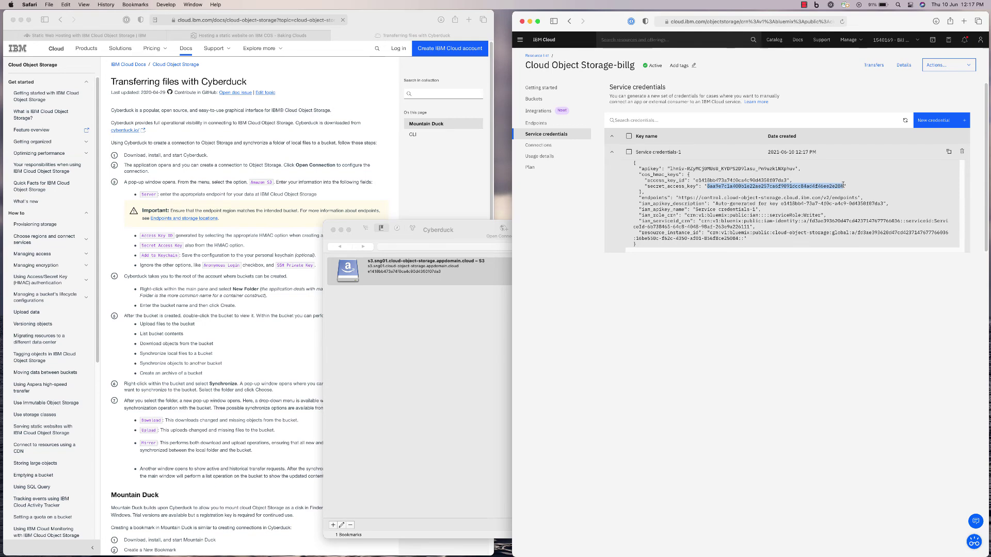
key(super+c)
click(409, 350)
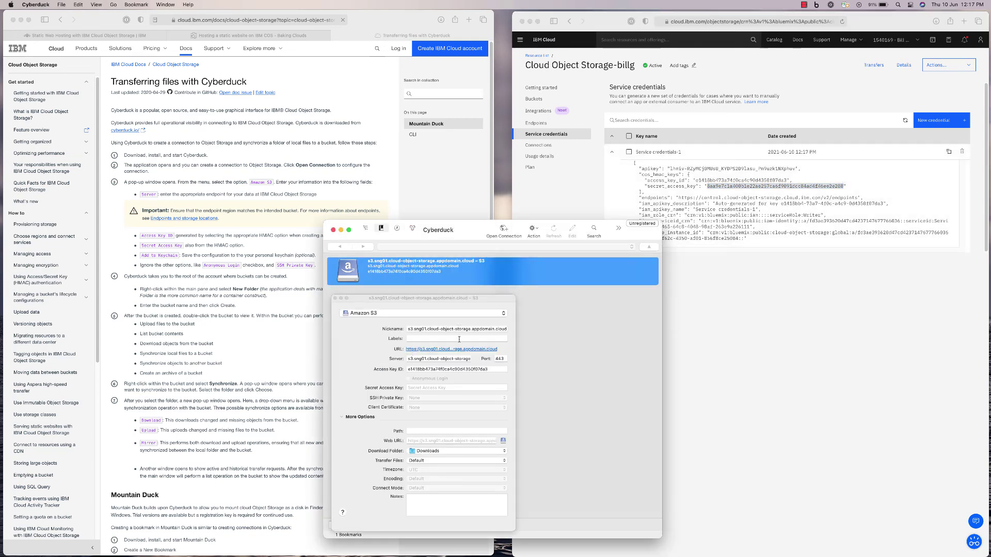
click(420, 388)
key(super+v)
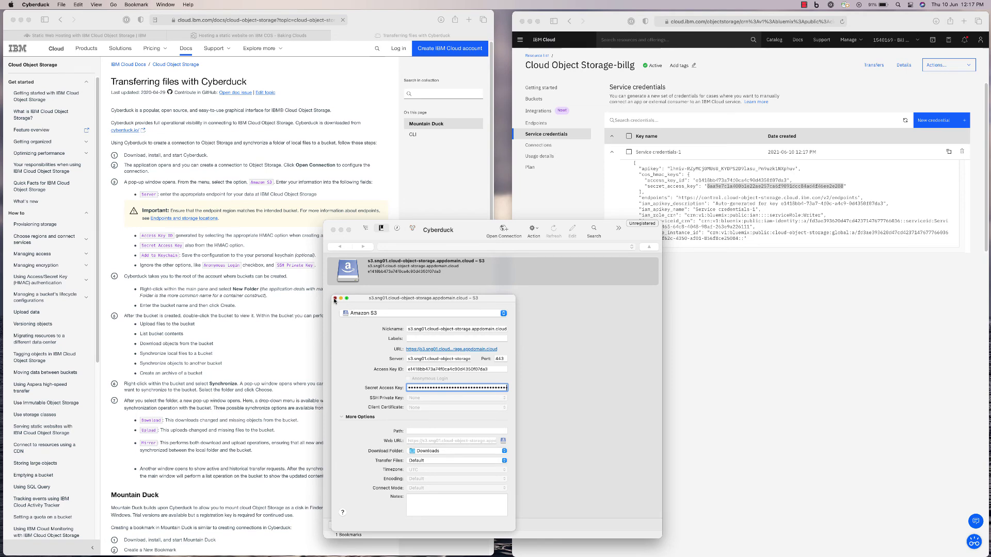
click(334, 298)
Connect to the sng01 bookmark, log in with the secret access key, and expand the static website bucket to list its files
double_click(413, 269)
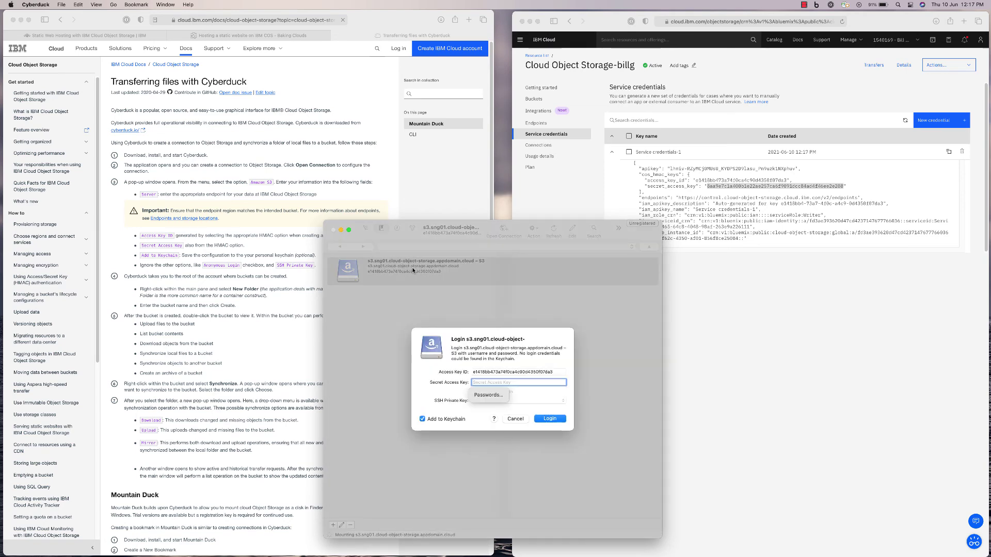
key(super+v)
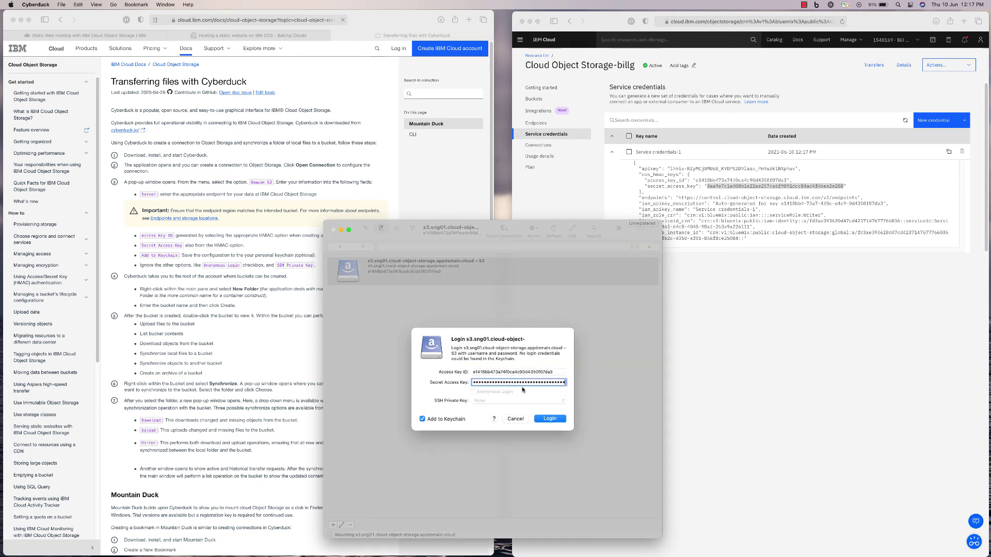
click(549, 419)
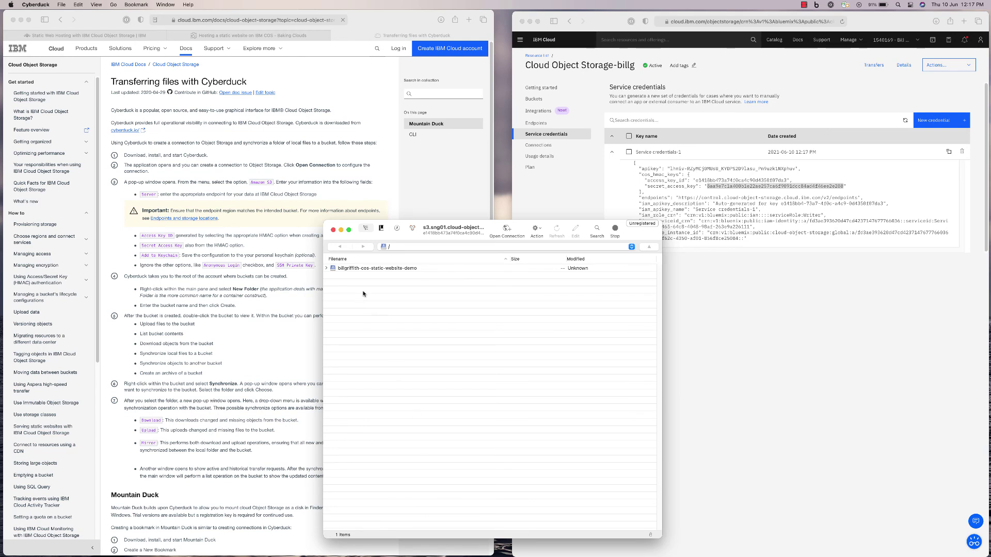
click(326, 269)
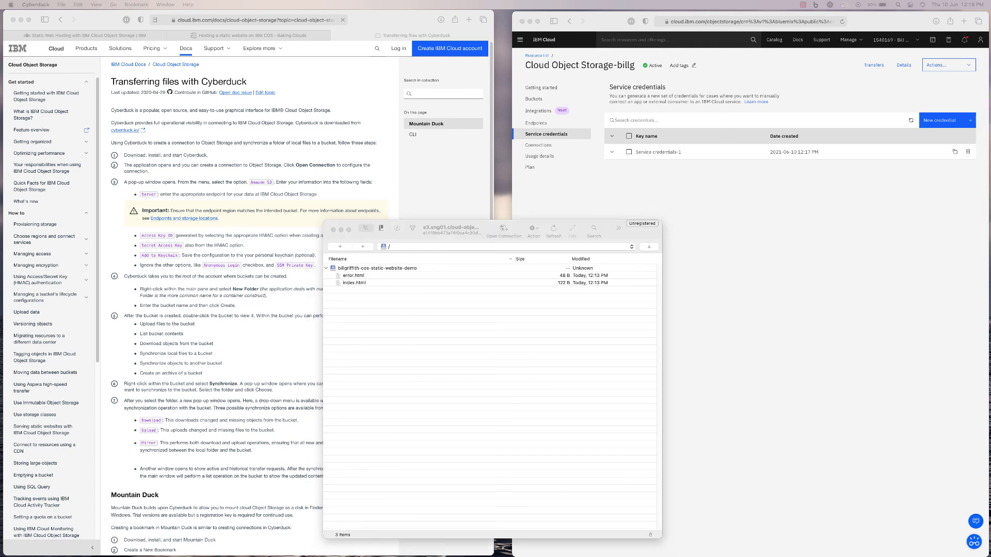
Upload apage.html from the local cos-website folder to the bucket through Cyberduck, and close the folder window
click(656, 92)
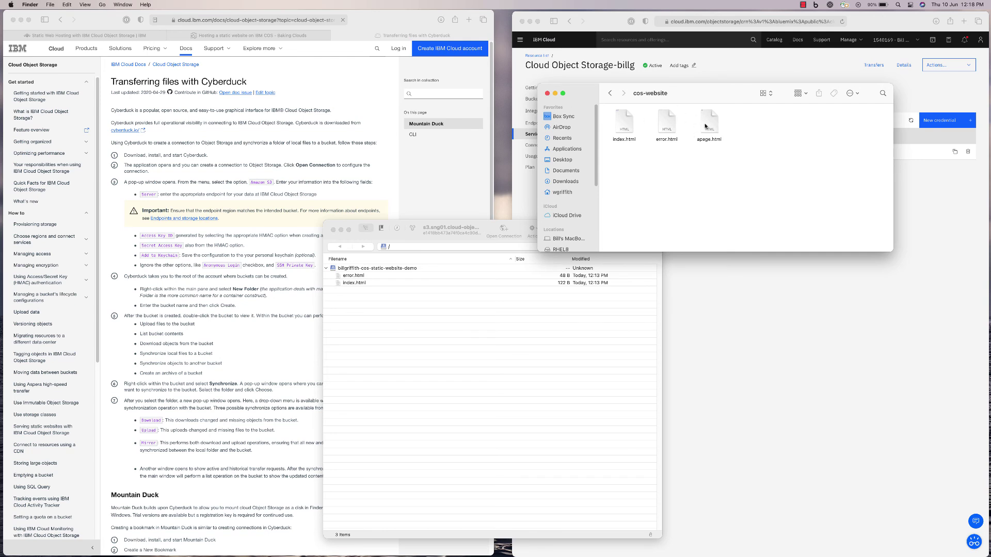
drag(708, 124, 415, 359)
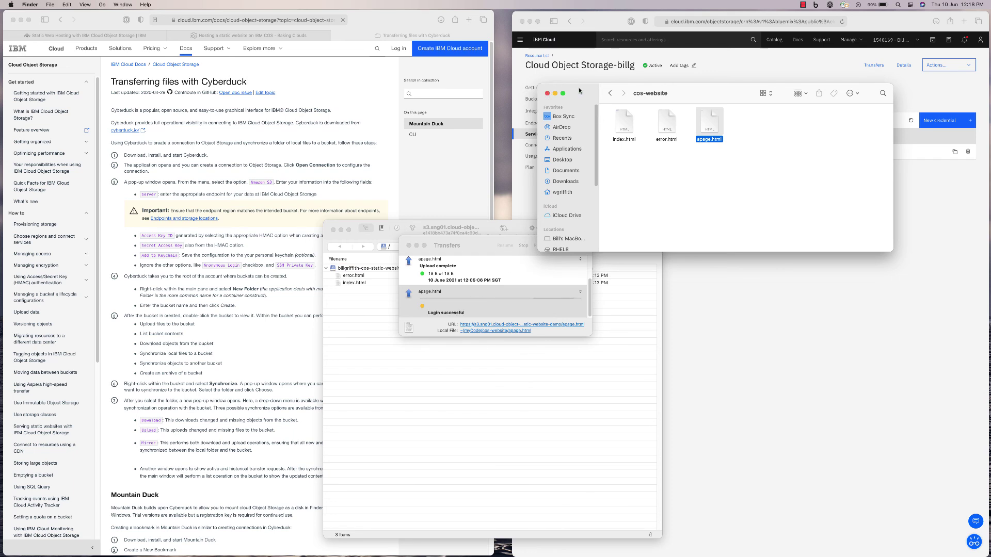
click(547, 94)
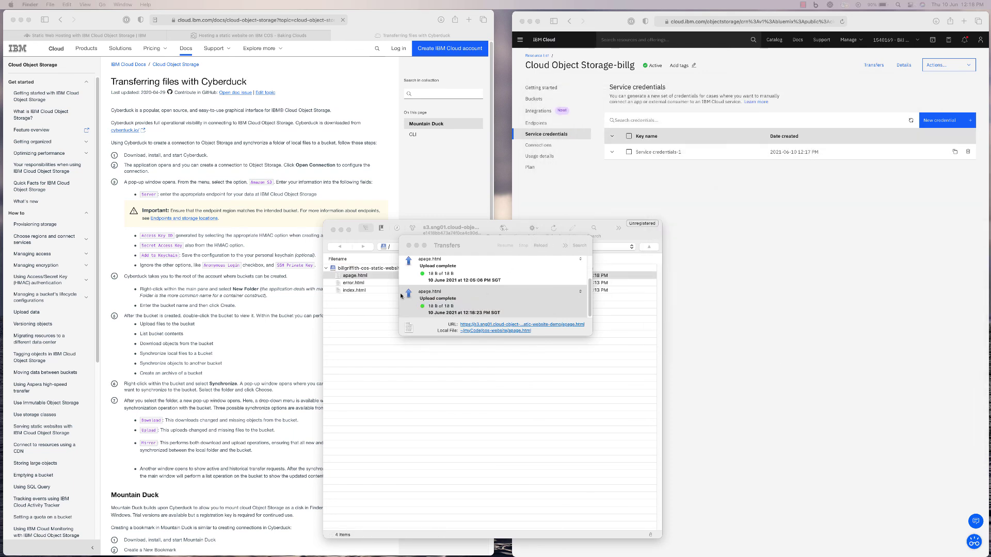
In the cloud console, open the static website bucket's objects and view the details of apage.html
click(566, 133)
click(533, 99)
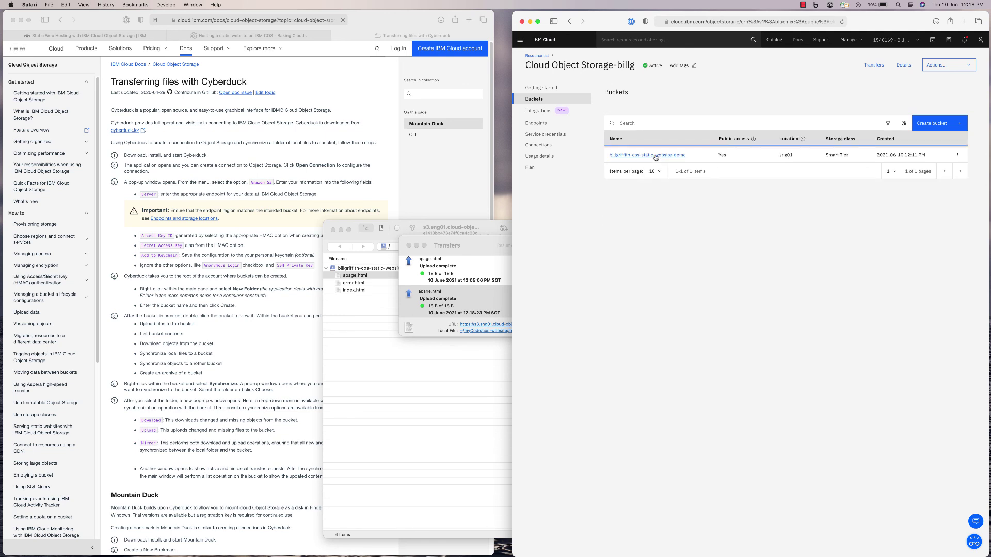
click(654, 155)
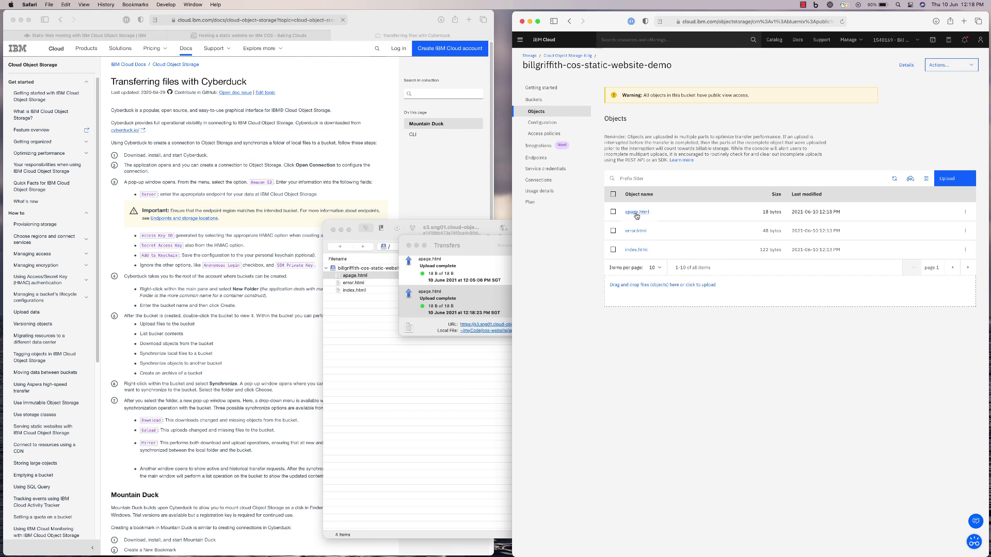
click(637, 213)
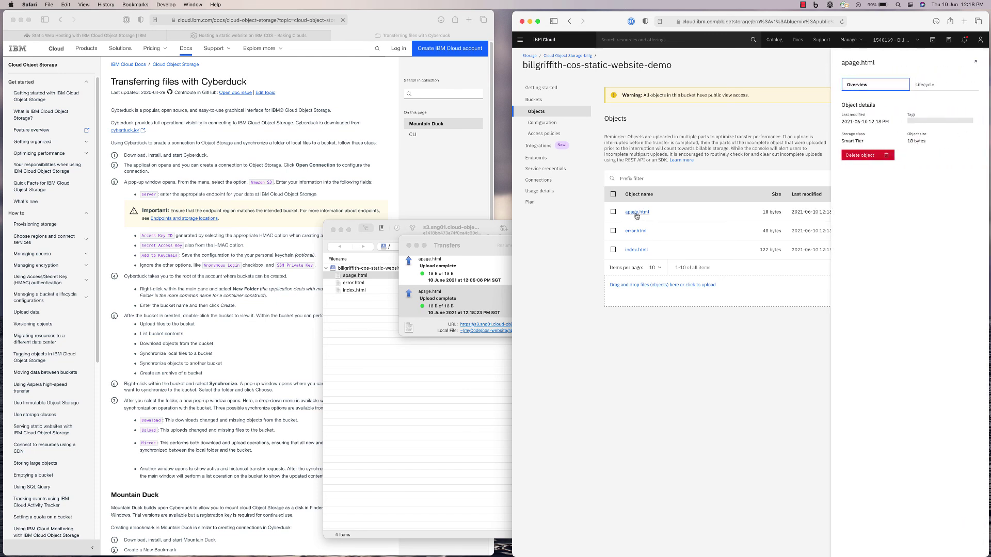
Copy the public URL of index.html, load it in a new browser tab, and follow its child page link
click(636, 250)
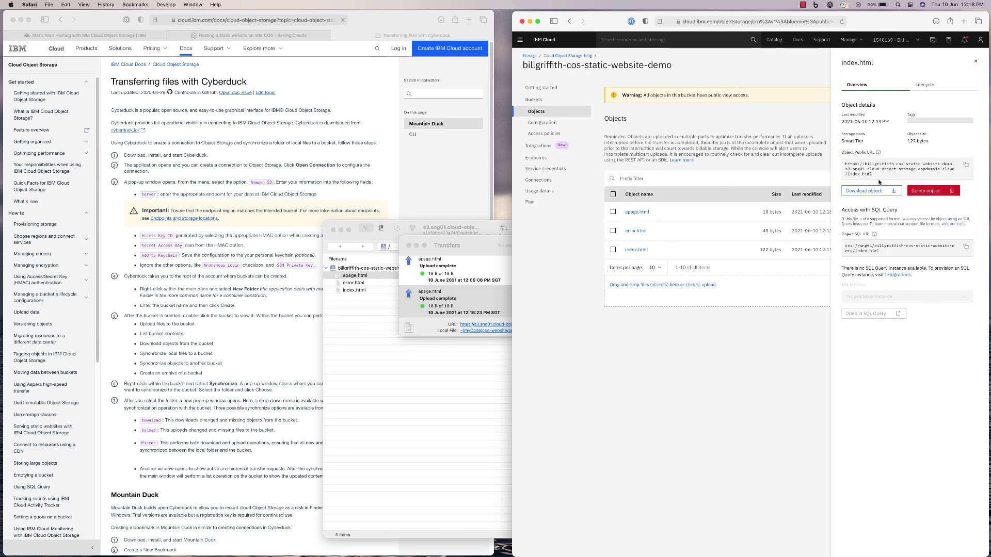
click(966, 164)
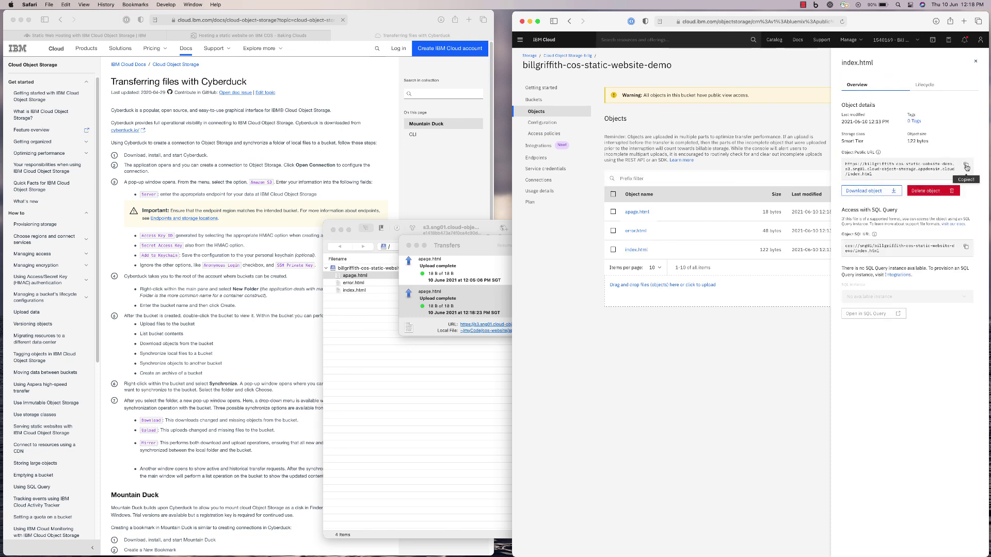
click(964, 22)
key(super+v)
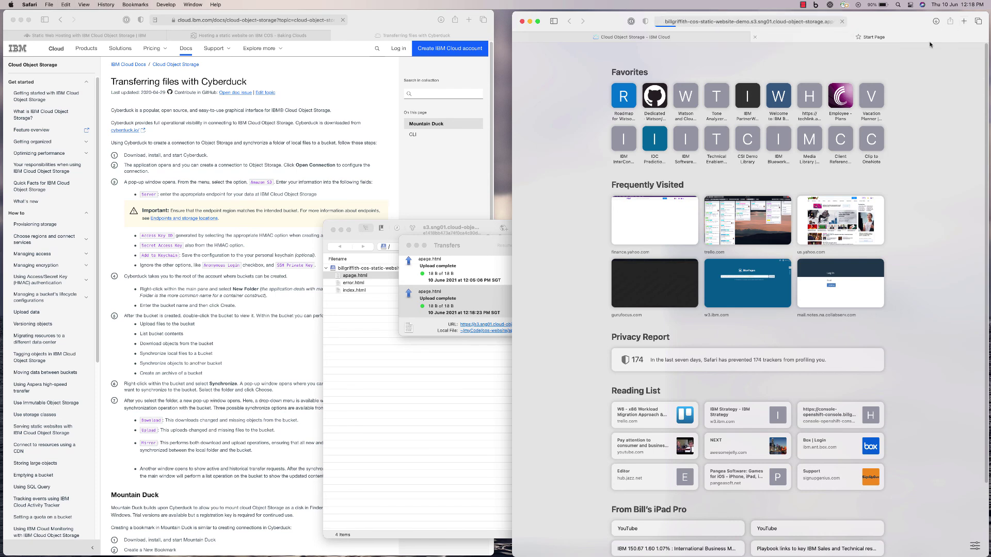
key(Return)
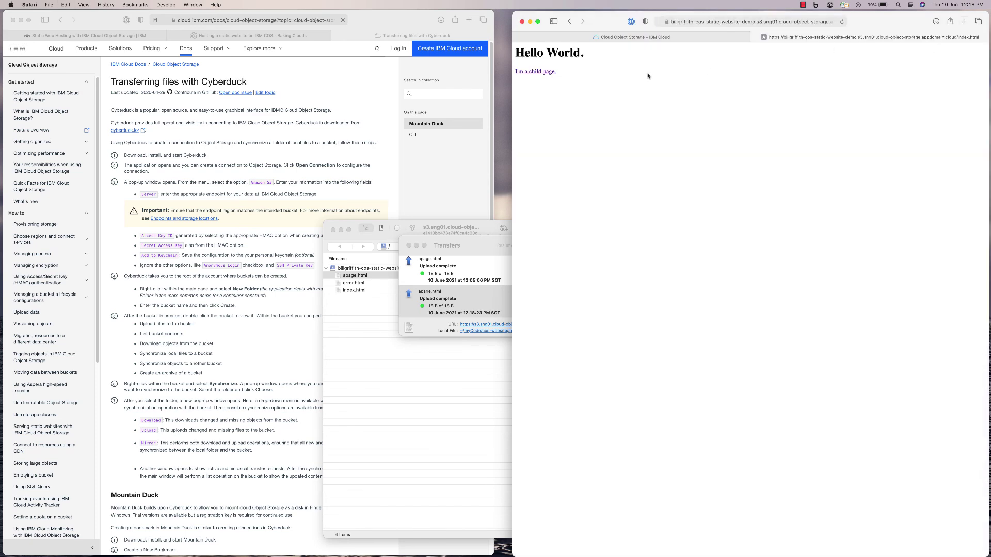
click(531, 71)
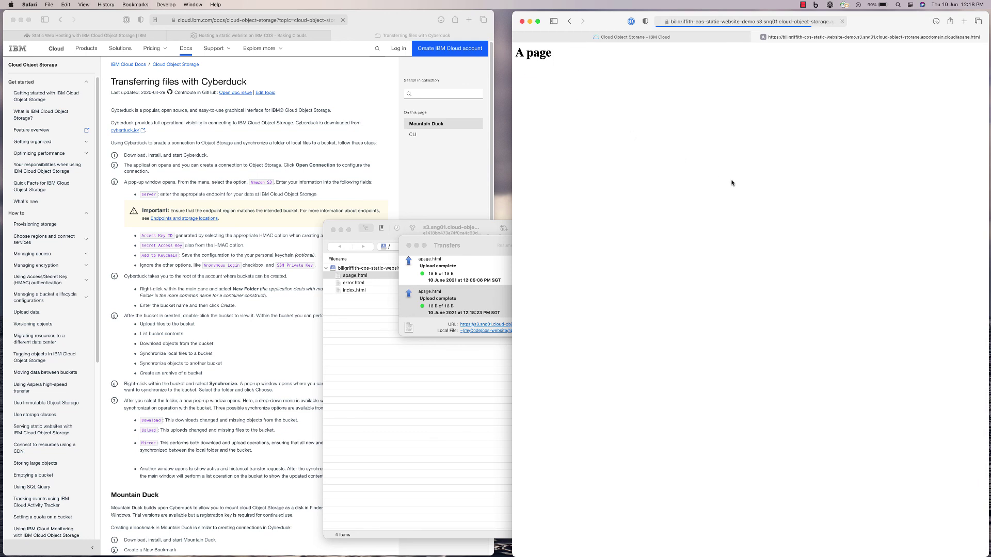